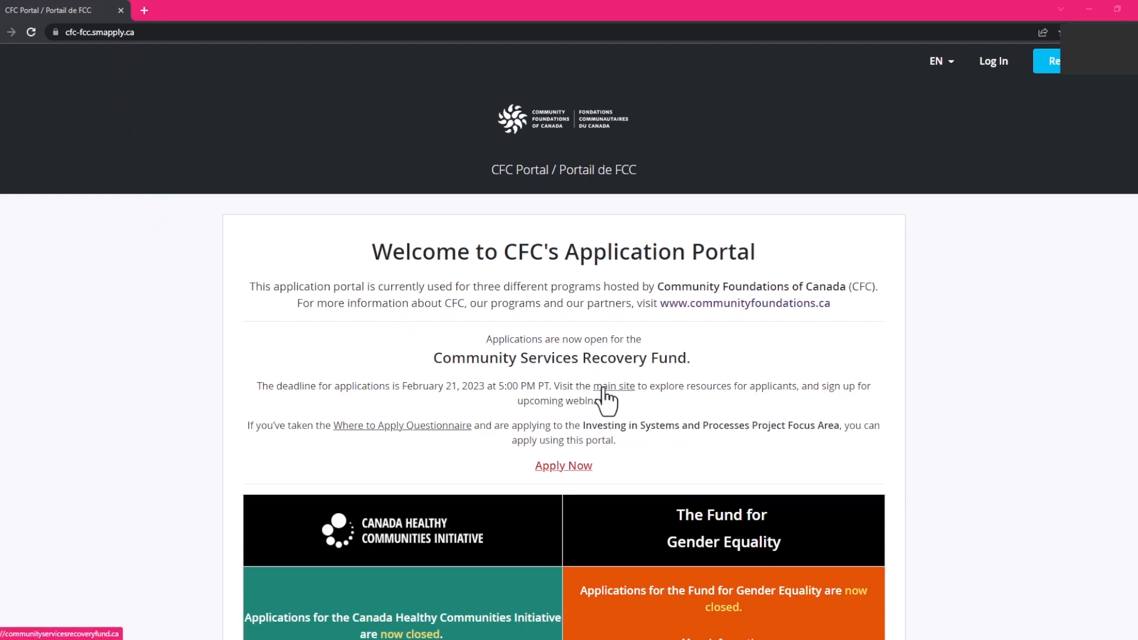
Open the welcome page's 'main site' link in a new browser tab.
right_click(603, 391)
click(619, 397)
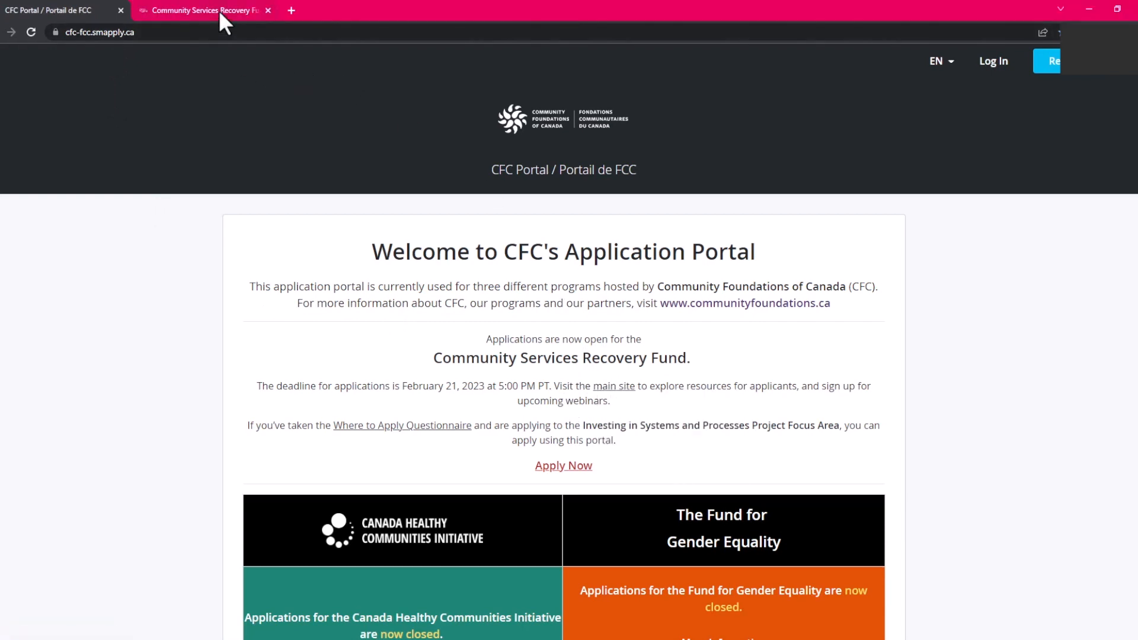
On the fund site, go to Resources and scroll down to the recorded information webinar.
click(219, 10)
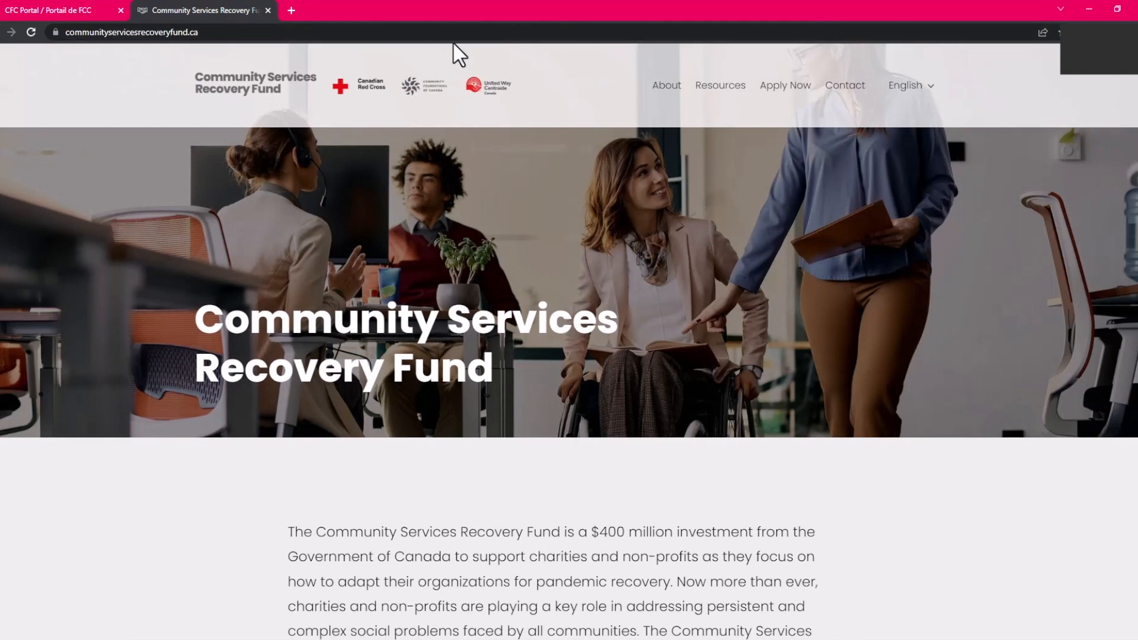
click(711, 89)
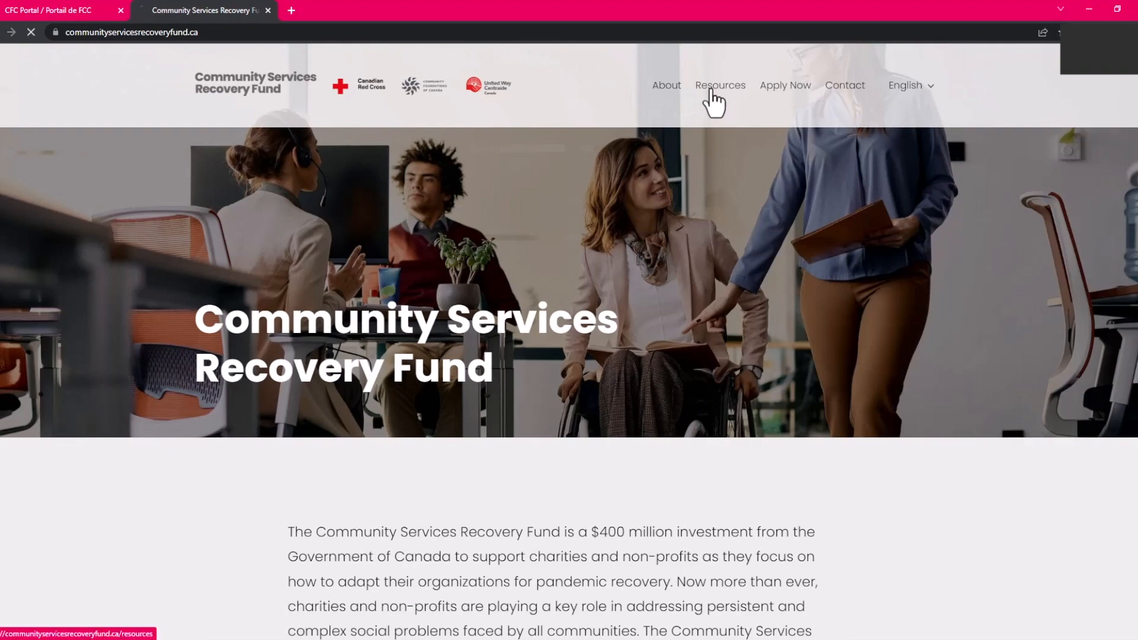
scroll(128, 442, down, 3)
scroll(126, 442, down, 5)
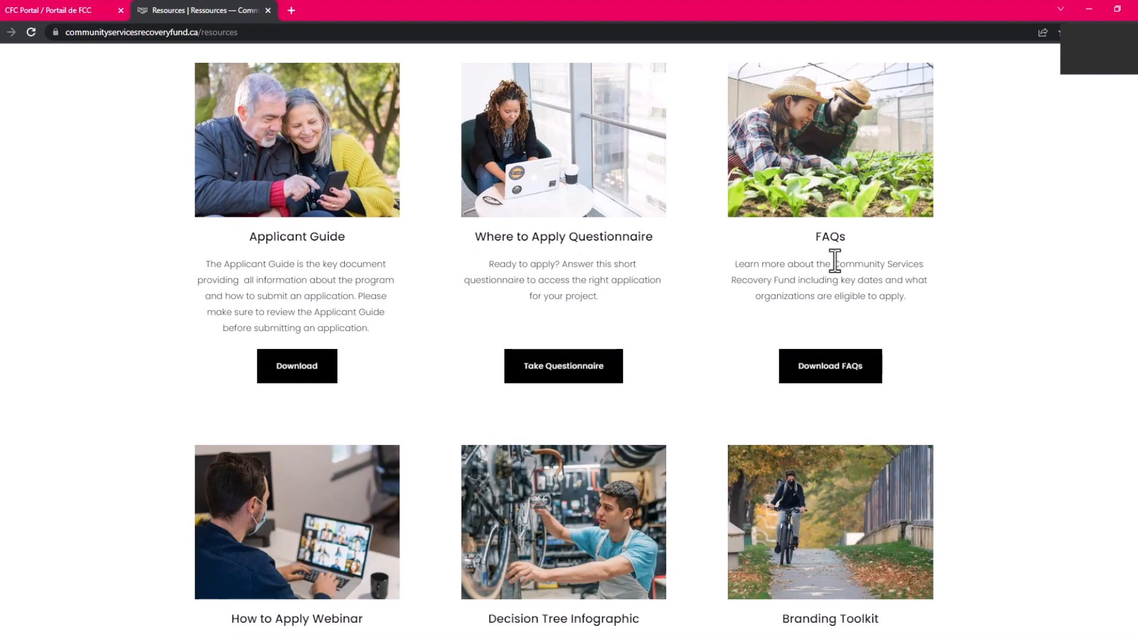
scroll(249, 465, down, 3)
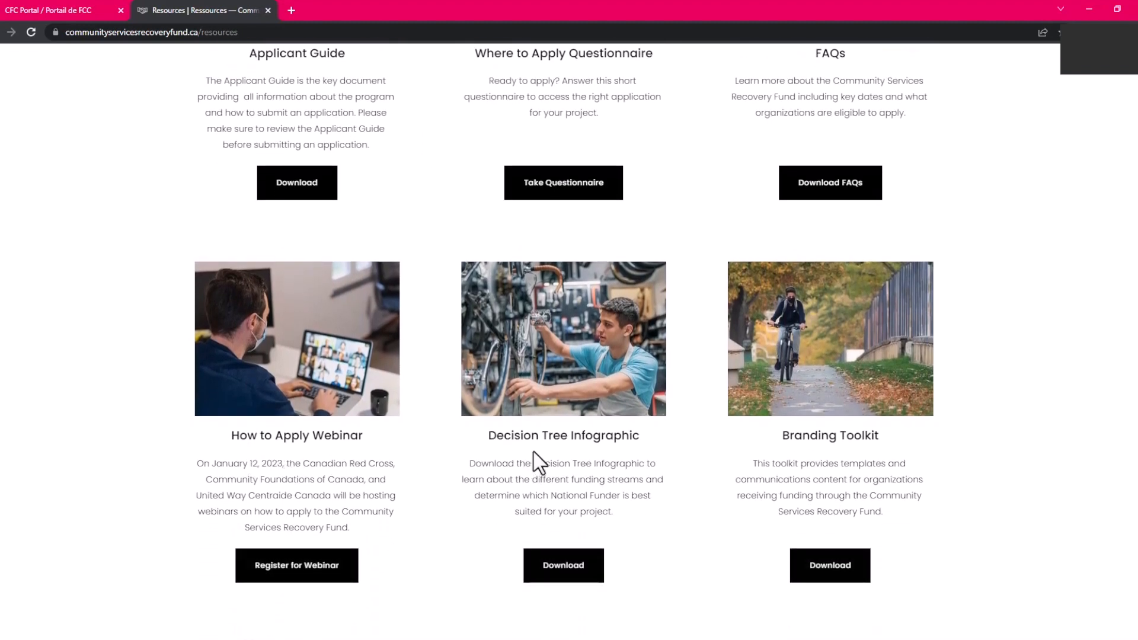
scroll(814, 455, down, 2)
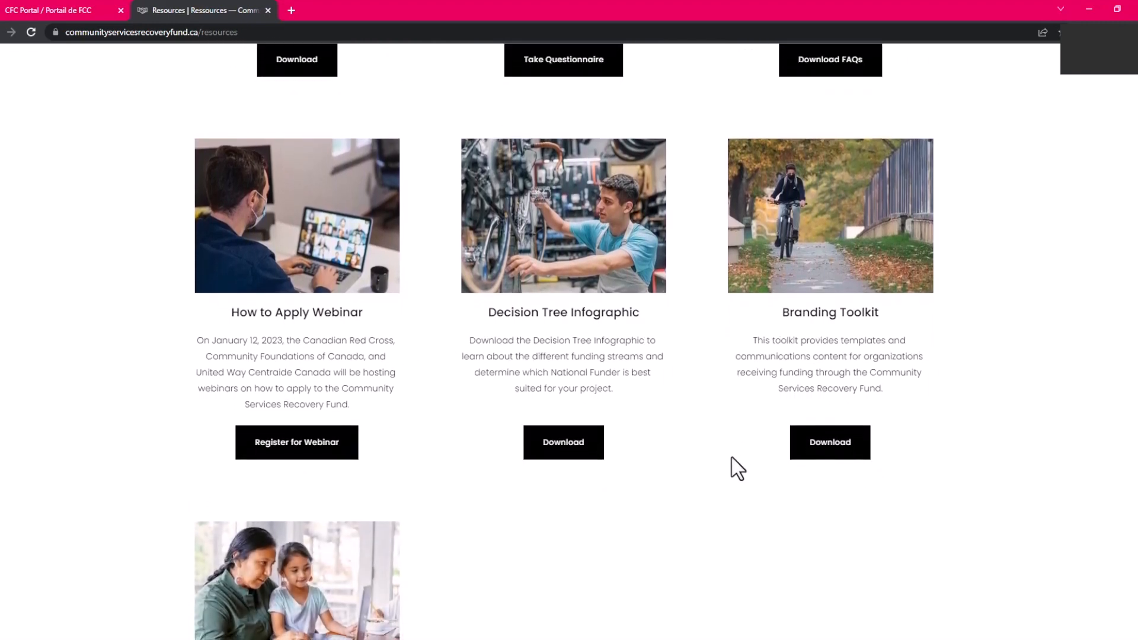
scroll(732, 458, down, 3)
scroll(731, 457, down, 2)
scroll(731, 457, up, 3)
scroll(731, 458, down, 2)
scroll(732, 458, down, 1)
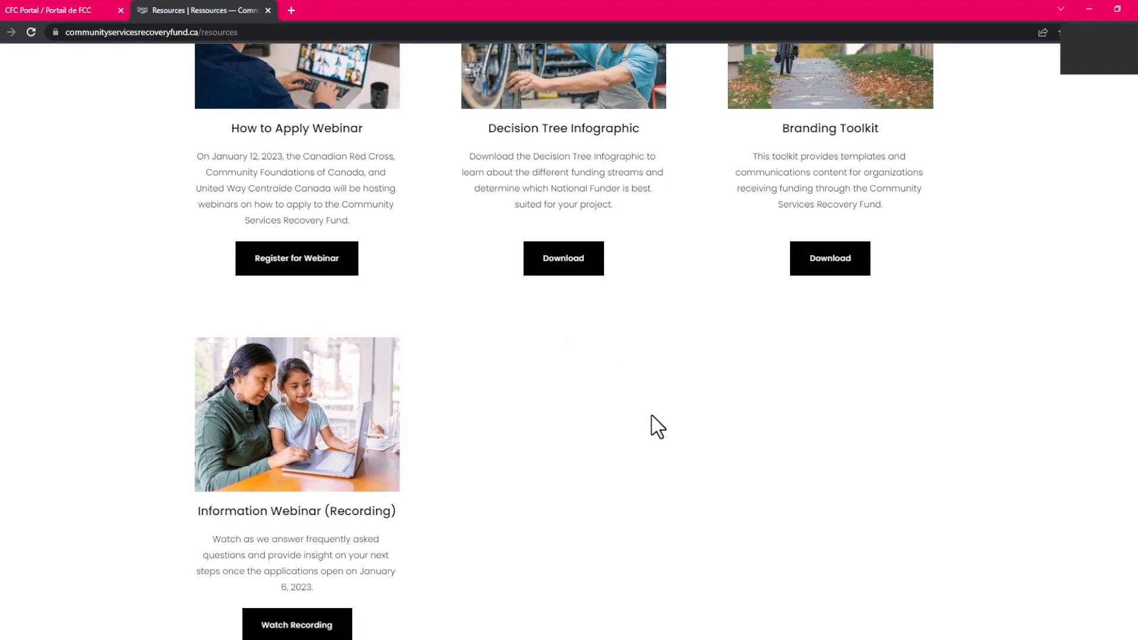
Log in to the CFC Portal as an Applicant and highlight the 5:00 PM PT deadline.
click(46, 11)
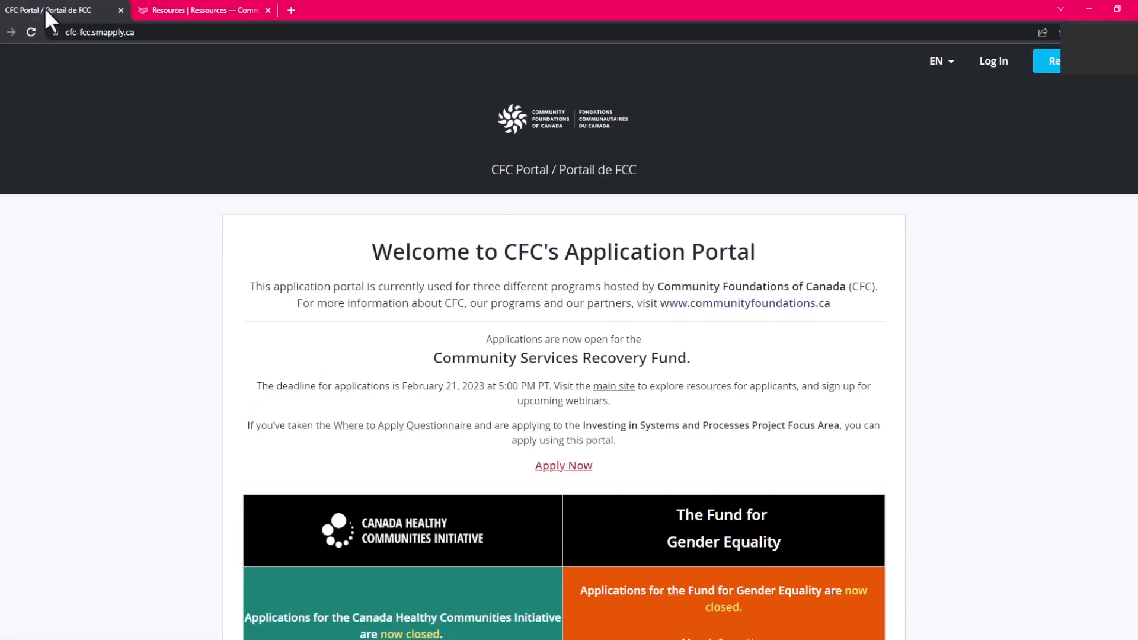
click(985, 68)
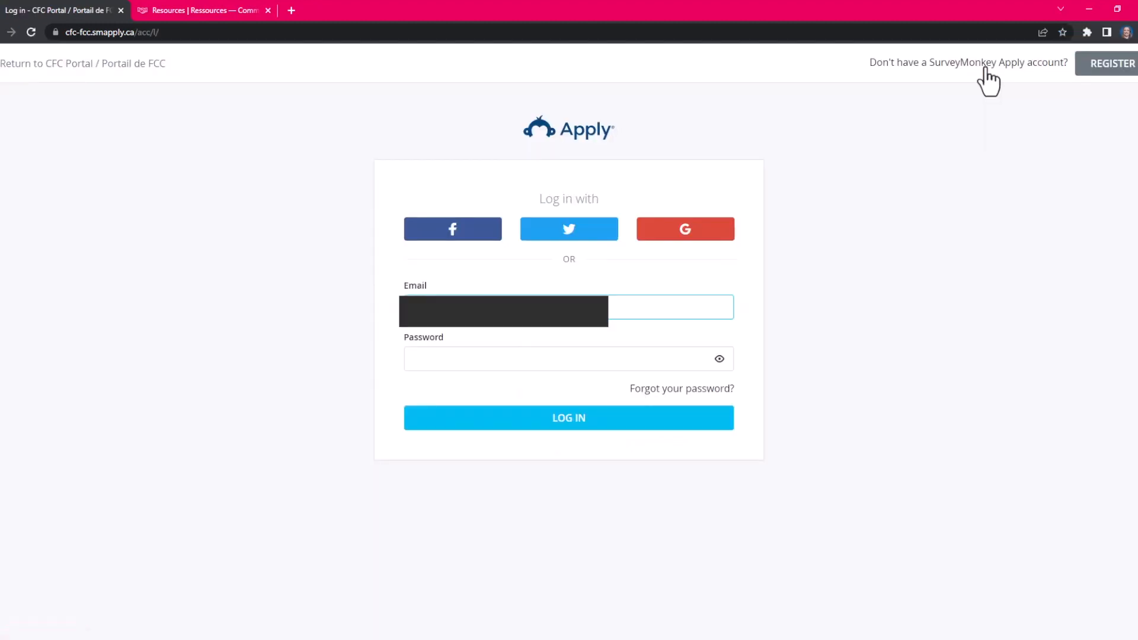
click(557, 424)
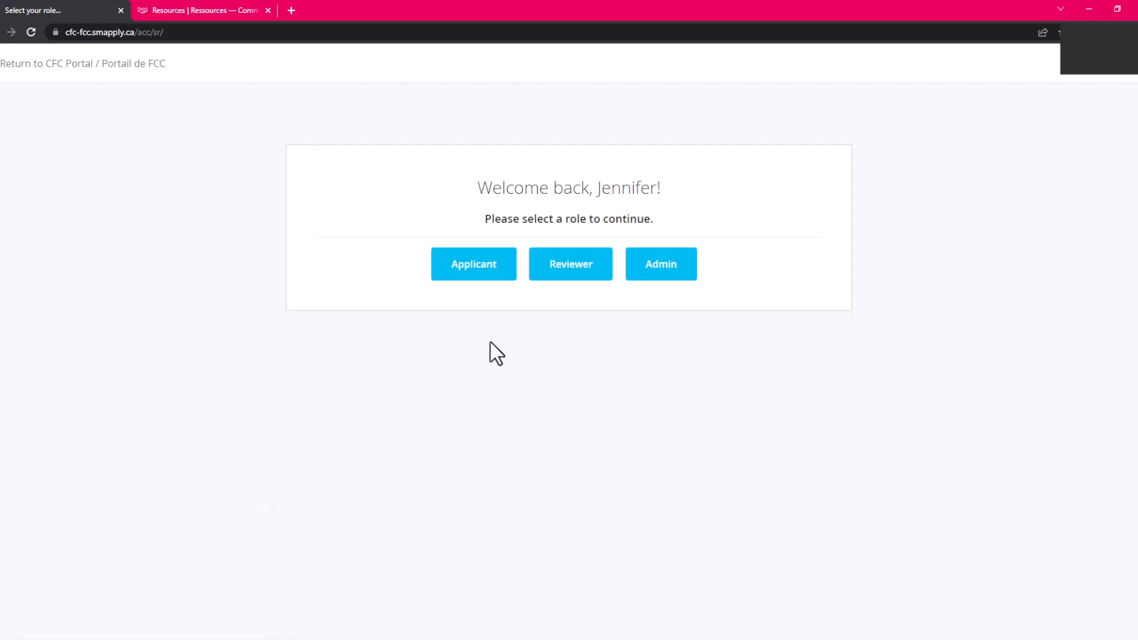
click(463, 279)
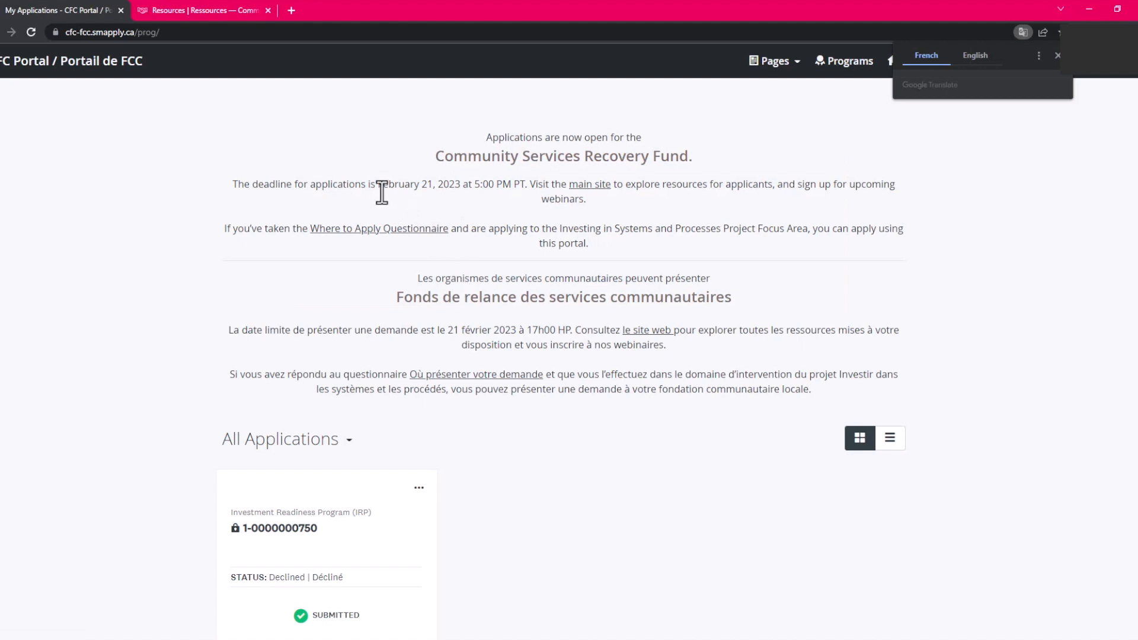
drag(375, 185, 525, 186)
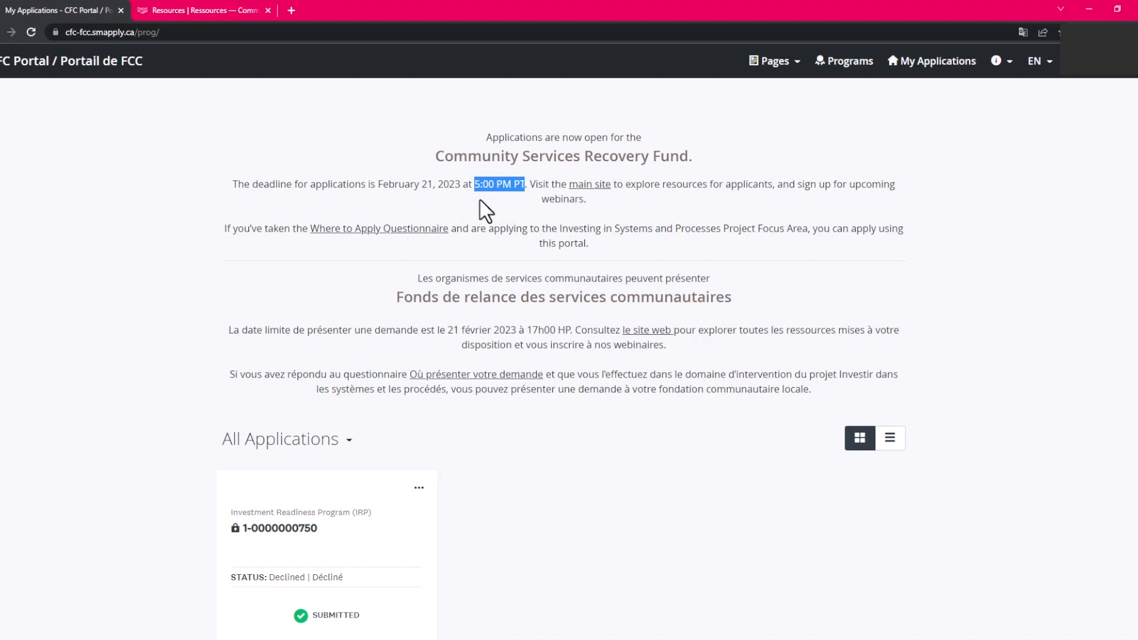
Apply to the Community Services Recovery Fund program with an application named 'TEST Application'.
click(860, 75)
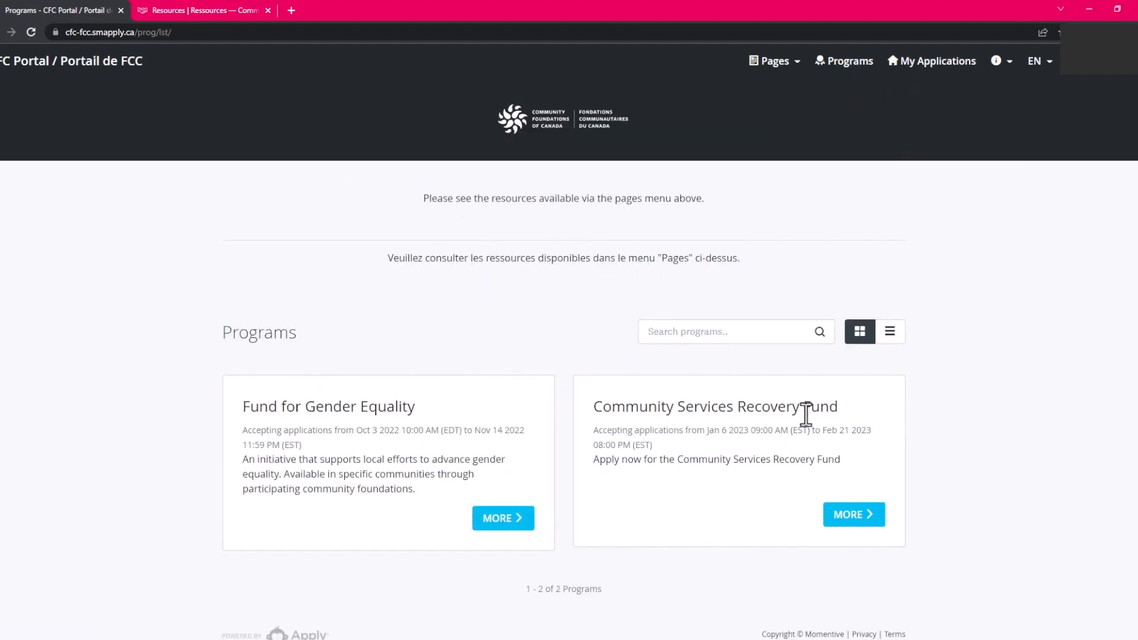
click(835, 515)
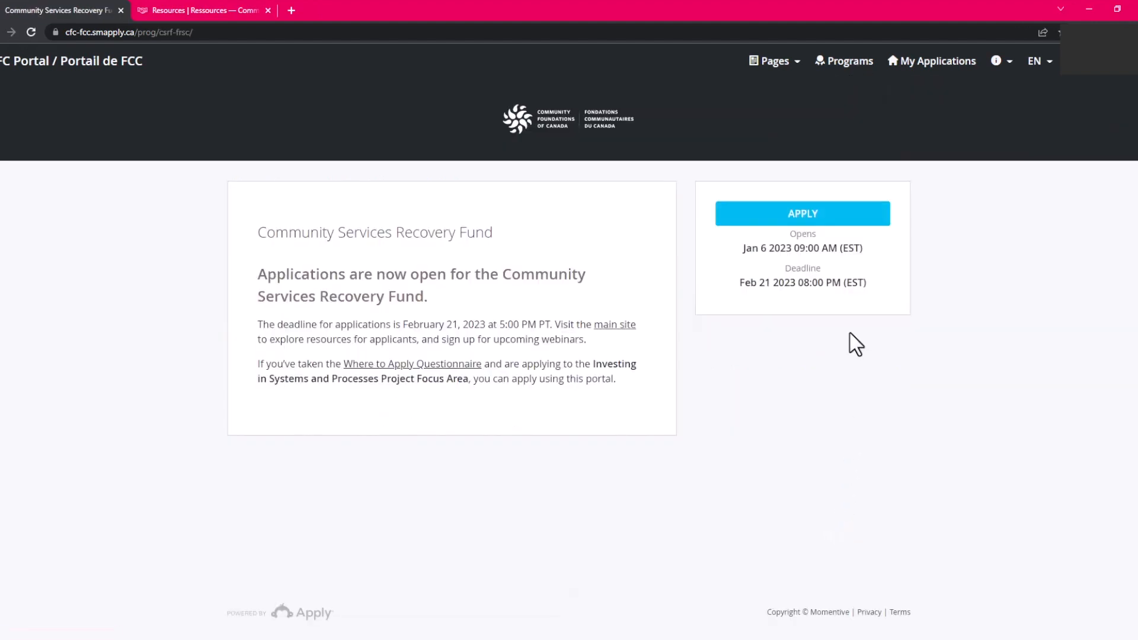
click(828, 227)
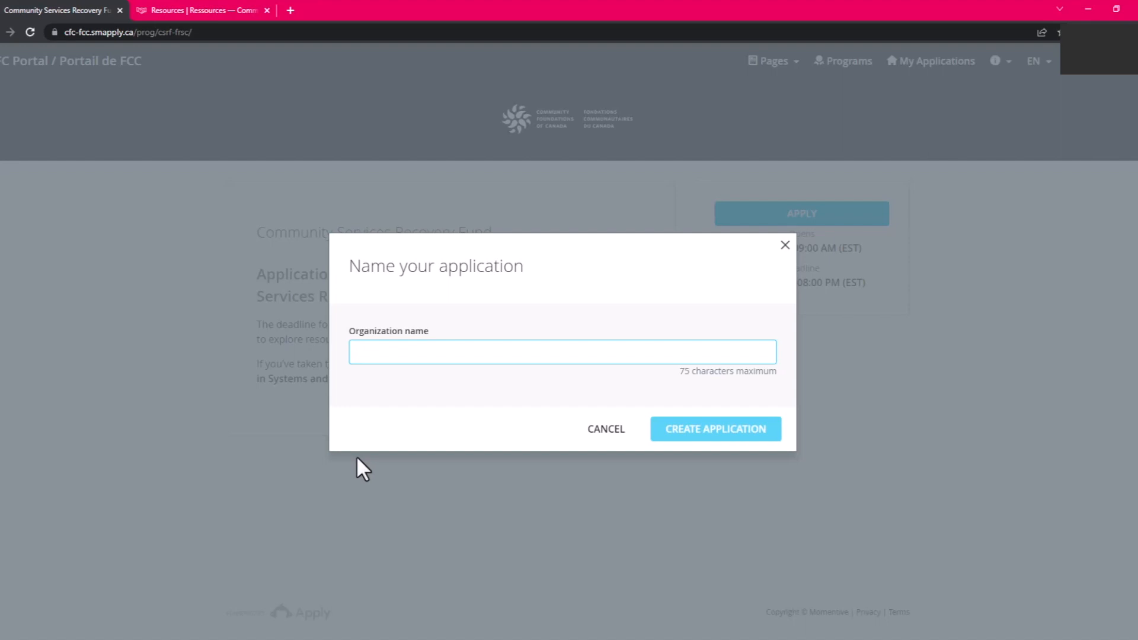
text(TEST Application)
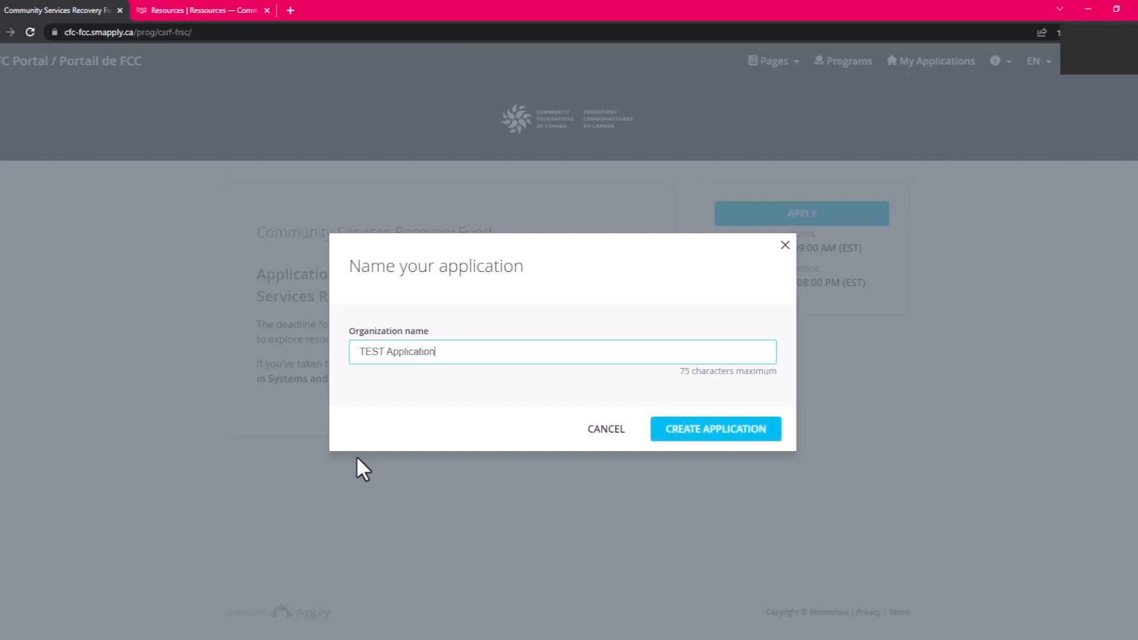
click(697, 445)
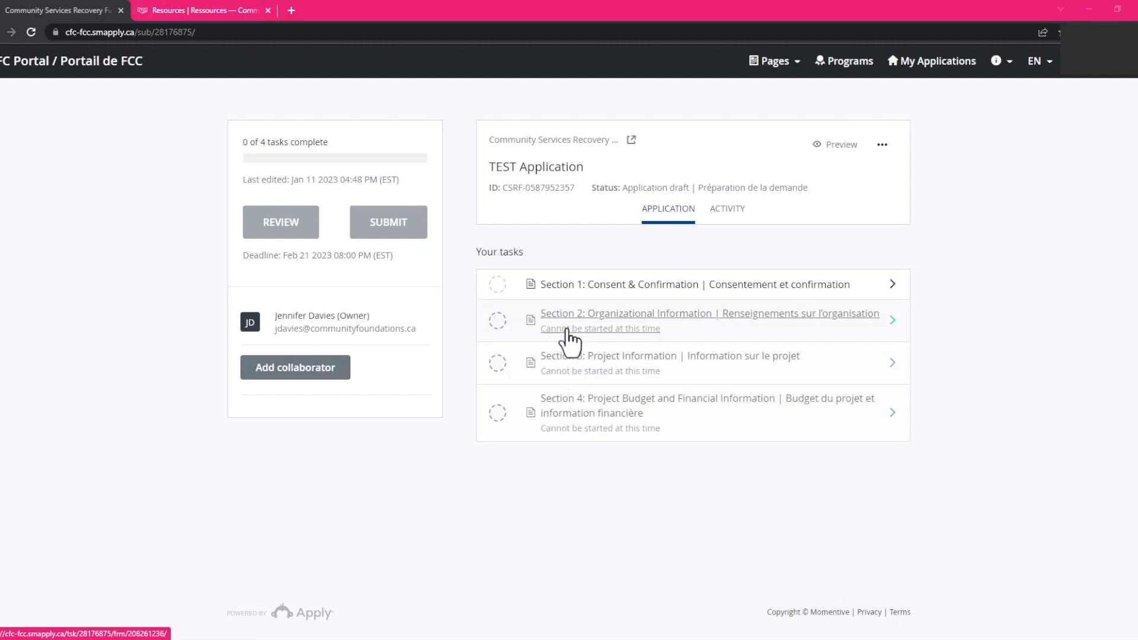
Answer Yes to both consents, 'No, outside Quebec', Yes to project focus, then mark Section 1 complete.
click(619, 288)
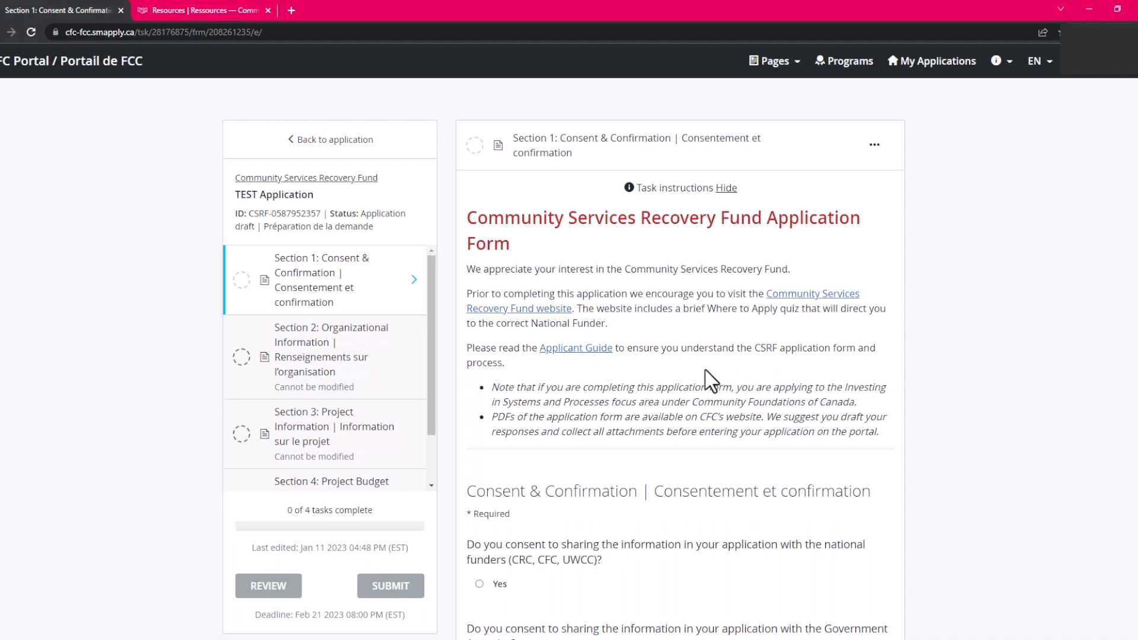
scroll(652, 355, down, 5)
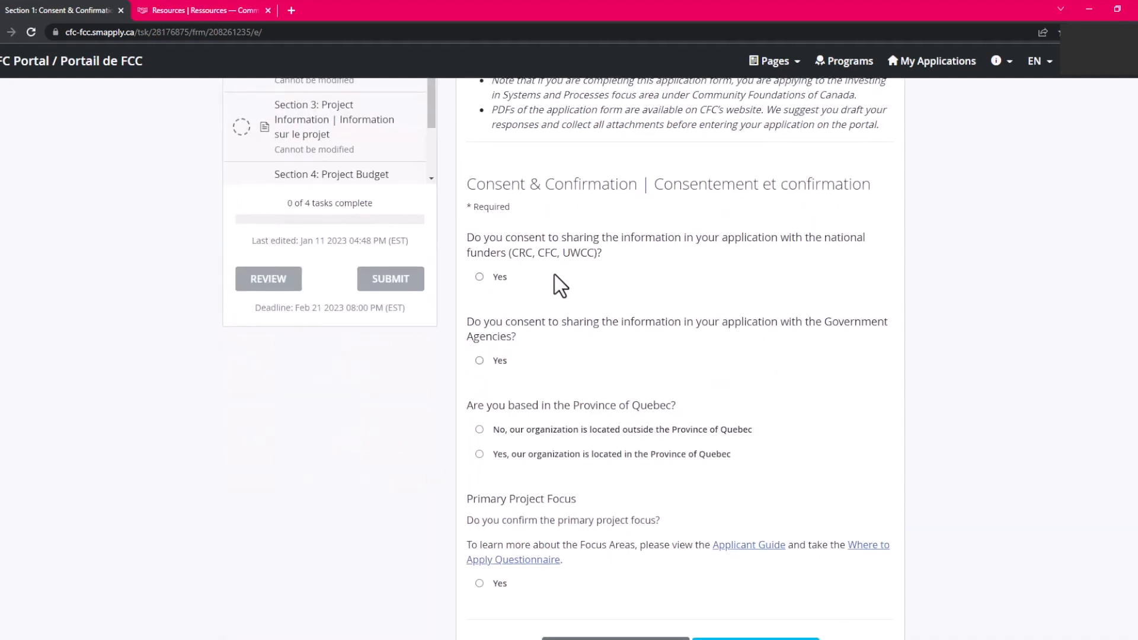
click(480, 276)
click(480, 374)
scroll(609, 414, down, 3)
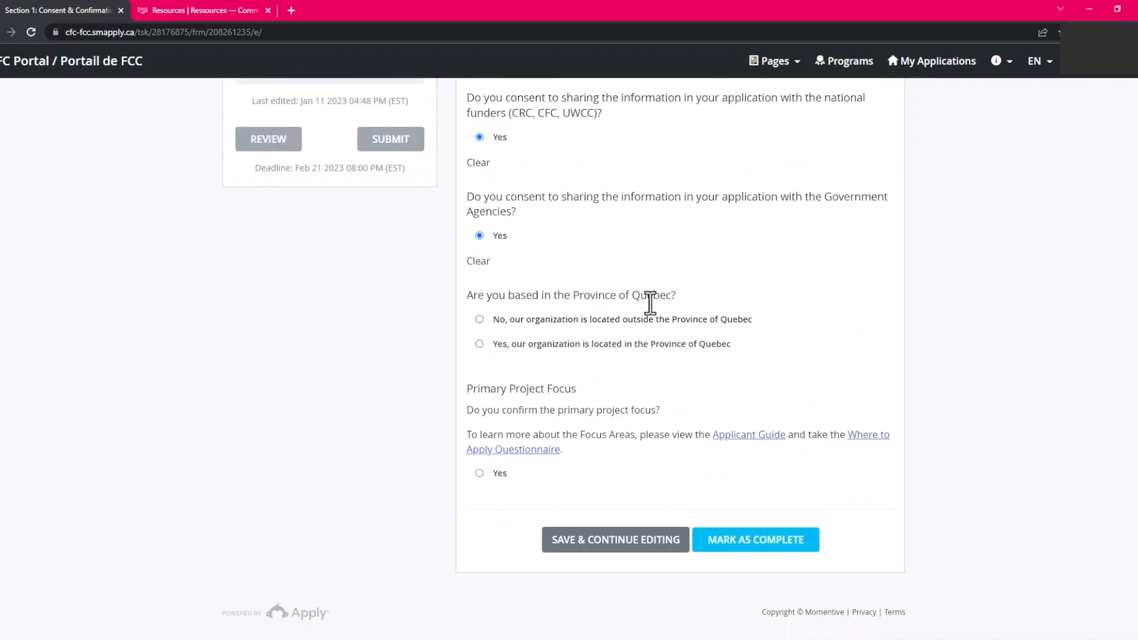
click(480, 344)
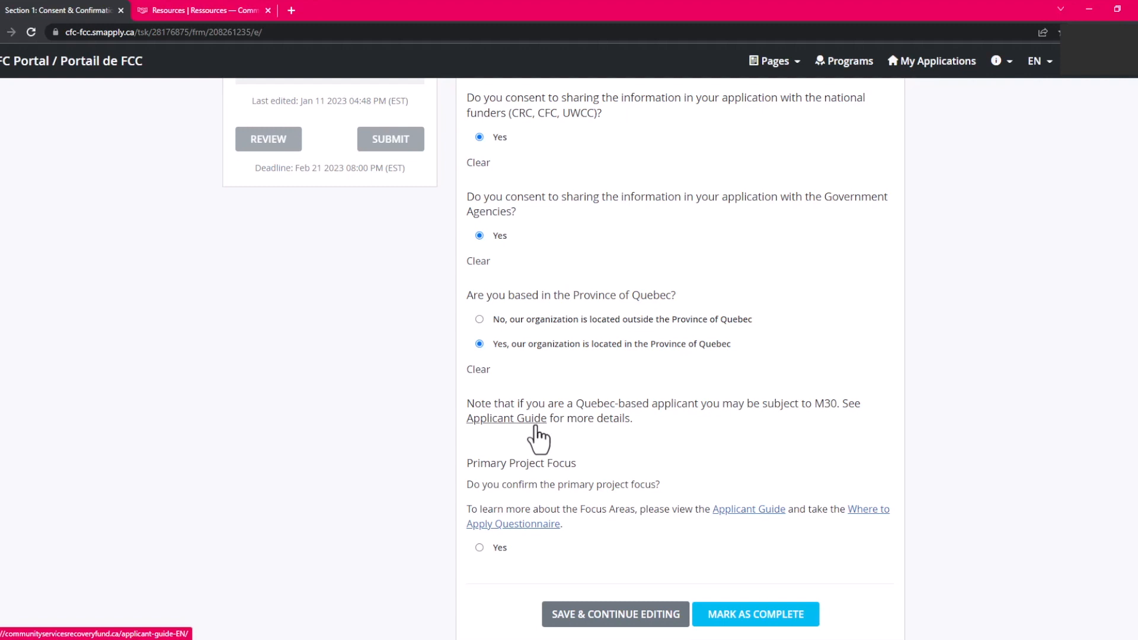
key(Up)
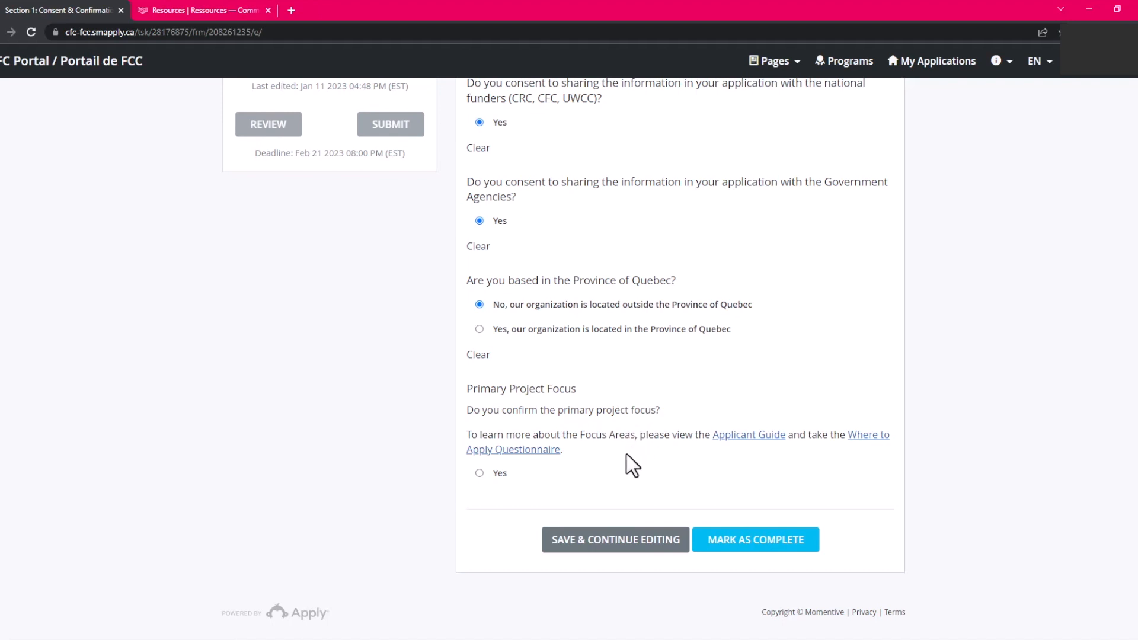
click(480, 473)
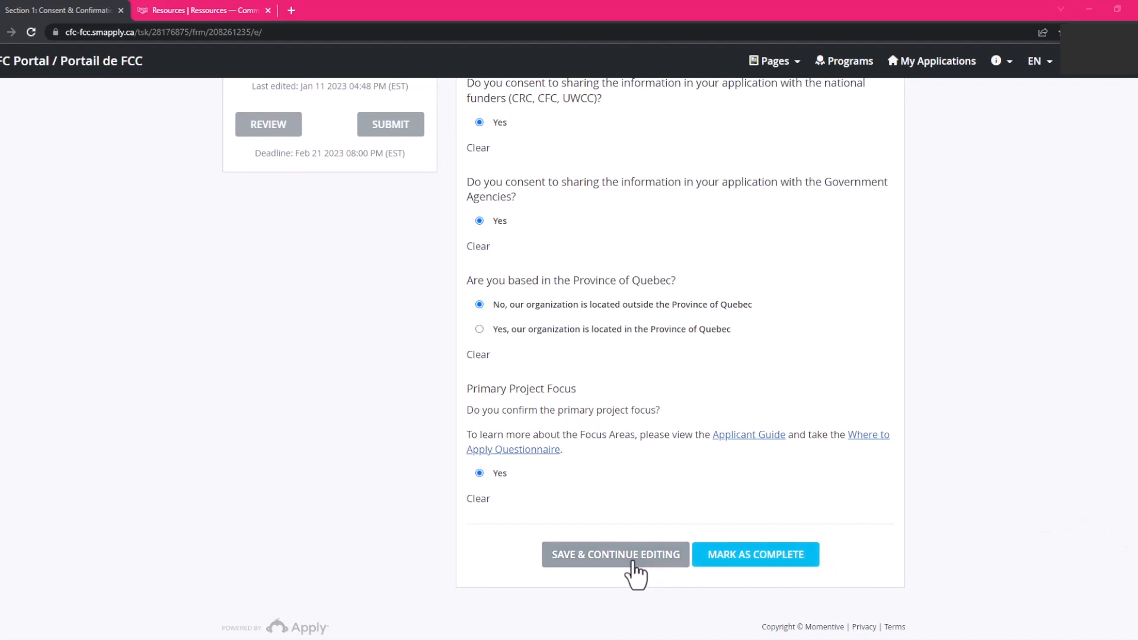
click(719, 562)
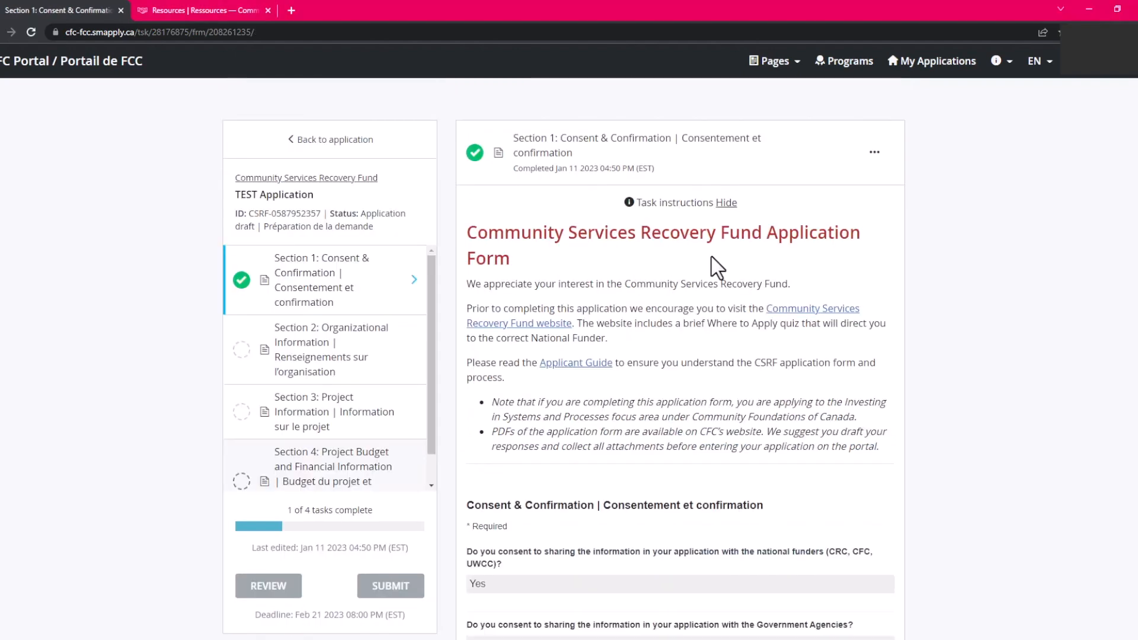
Open Section 2 and tick CSRF program website and Community Foundations of Canada website as referral sources.
click(325, 353)
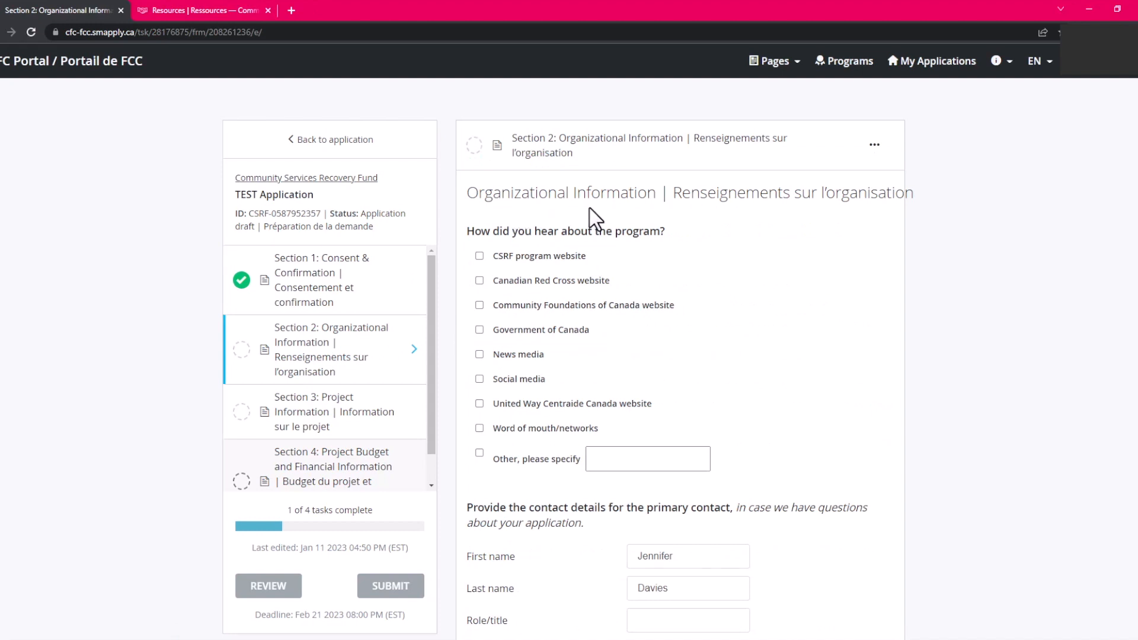
click(1049, 63)
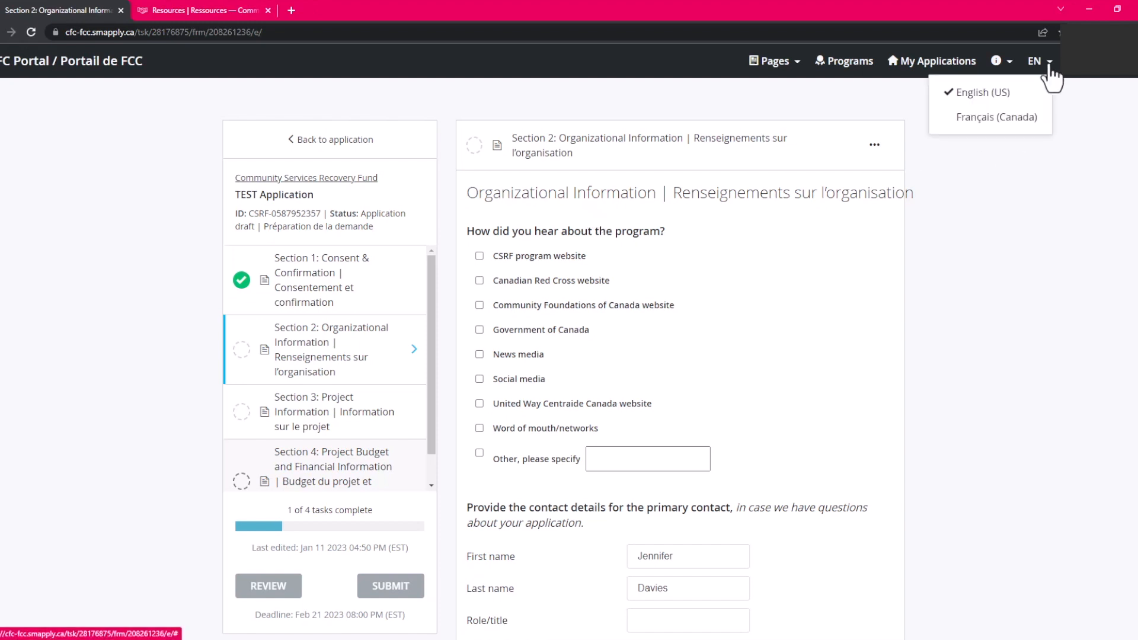
click(994, 106)
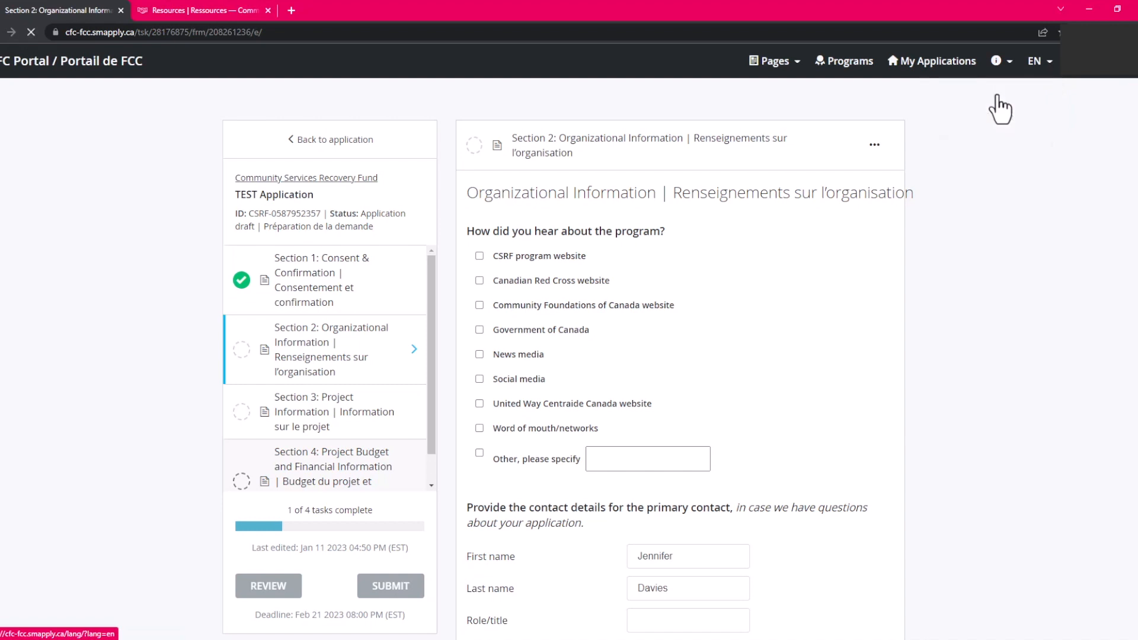
click(480, 256)
click(479, 305)
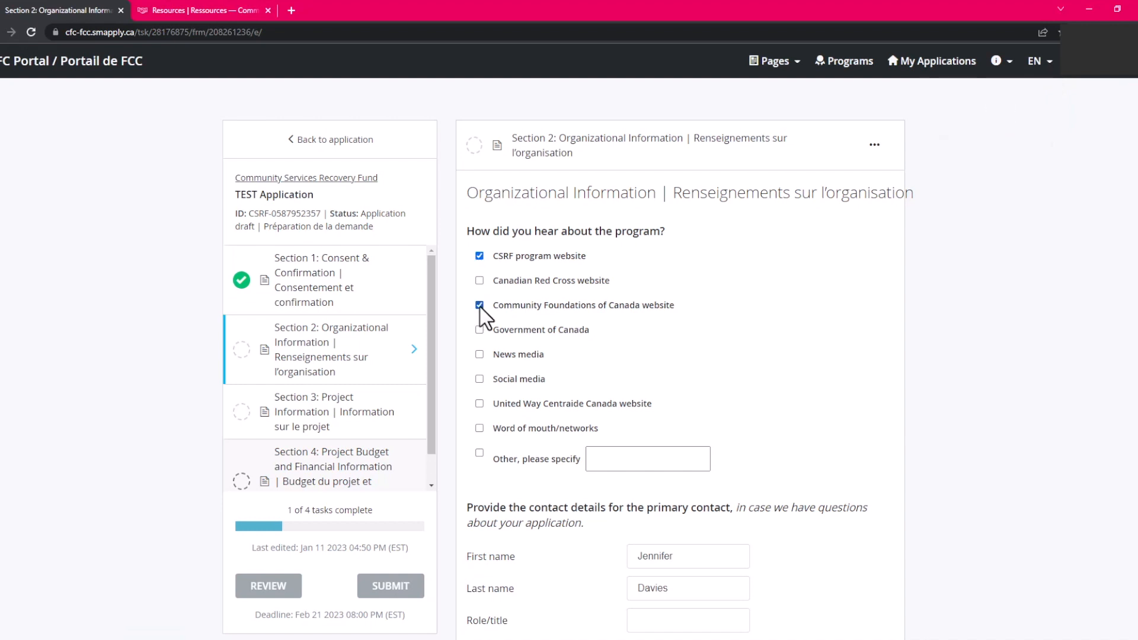
scroll(546, 502, down, 1)
scroll(552, 512, down, 3)
click(480, 270)
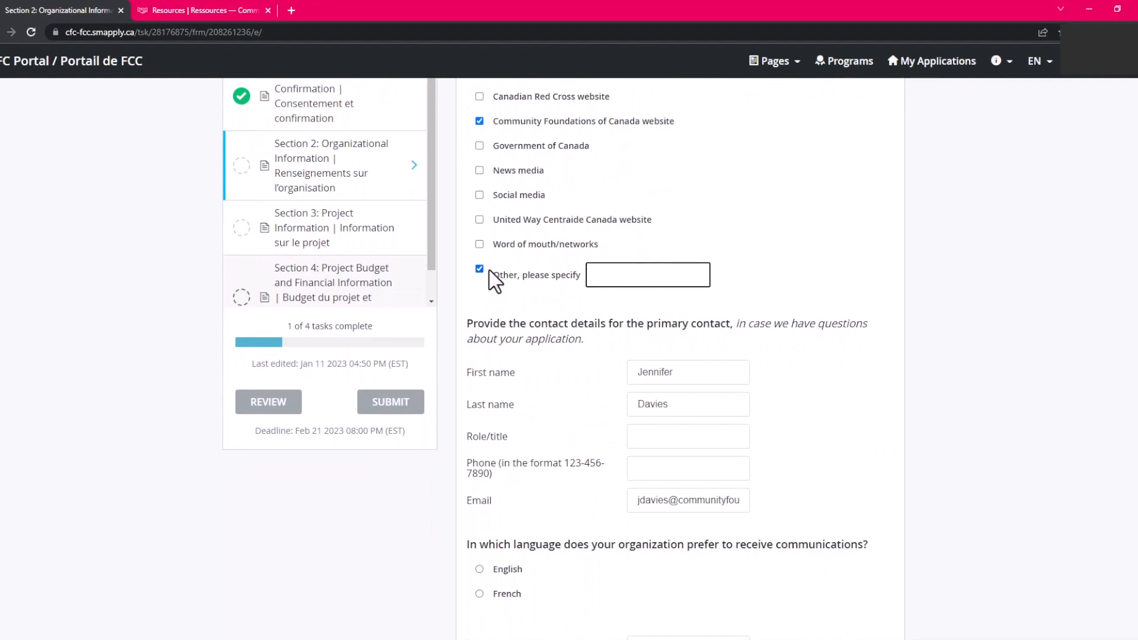
click(480, 268)
Enter the contact phone number, choose English, and fill legal name 'Test Legal Name' and address '123 Test Address'.
scroll(588, 422, down, 1)
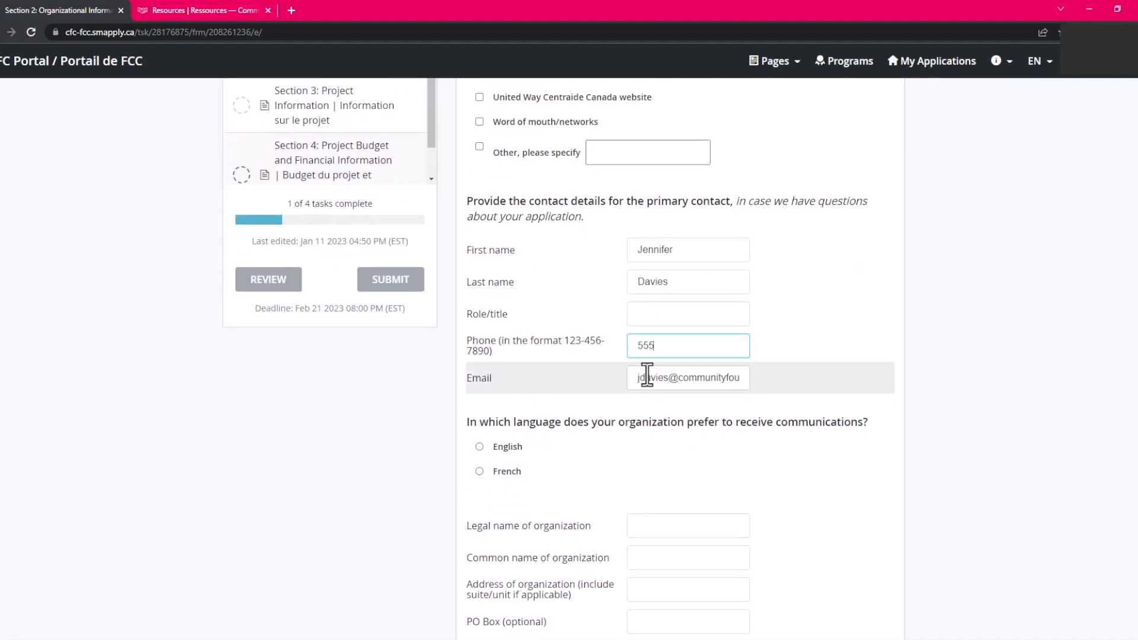
text(-123-4567)
scroll(566, 391, down, 4)
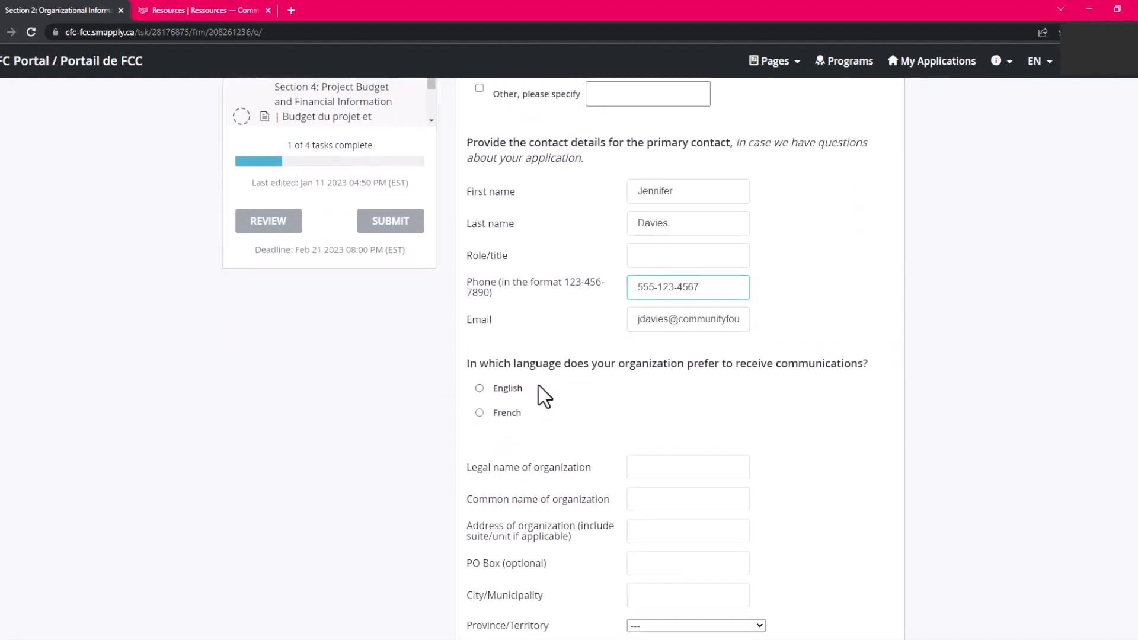
click(497, 201)
click(558, 295)
text(Test Legal Name)
click(630, 357)
text(123 Test Address)
key(Tab)
key(Tab)
Set city 'Test City', province Nova Scotia and postal code N2N 1G4.
text(Test City)
click(681, 454)
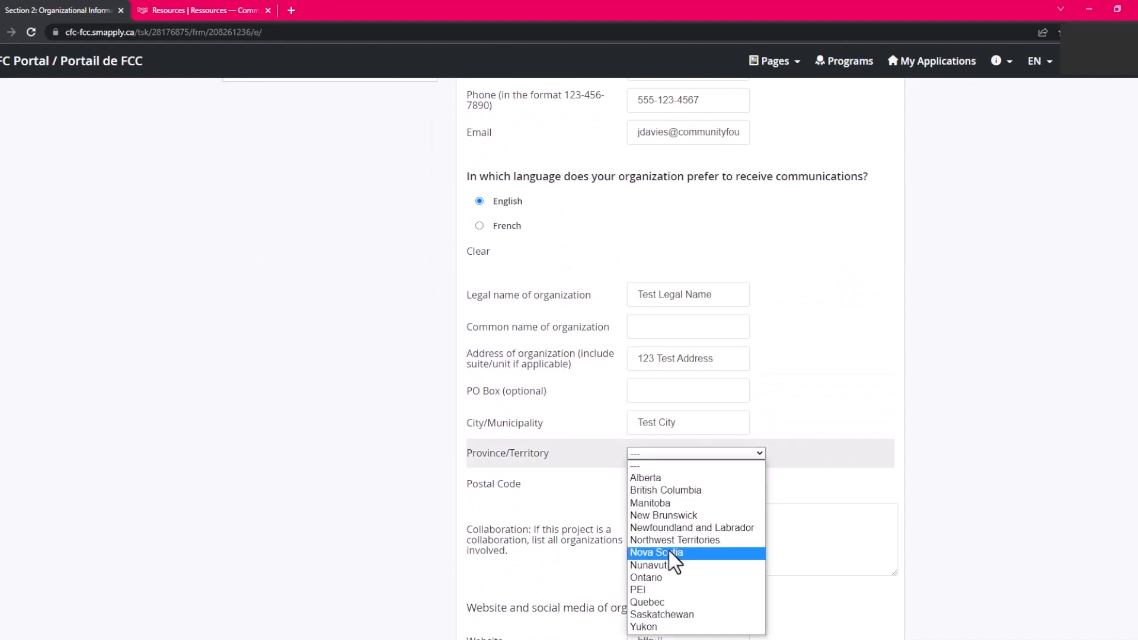
click(670, 552)
scroll(589, 379, down, 2)
key(Tab)
text(N2N 1G4)
scroll(620, 403, down, 2)
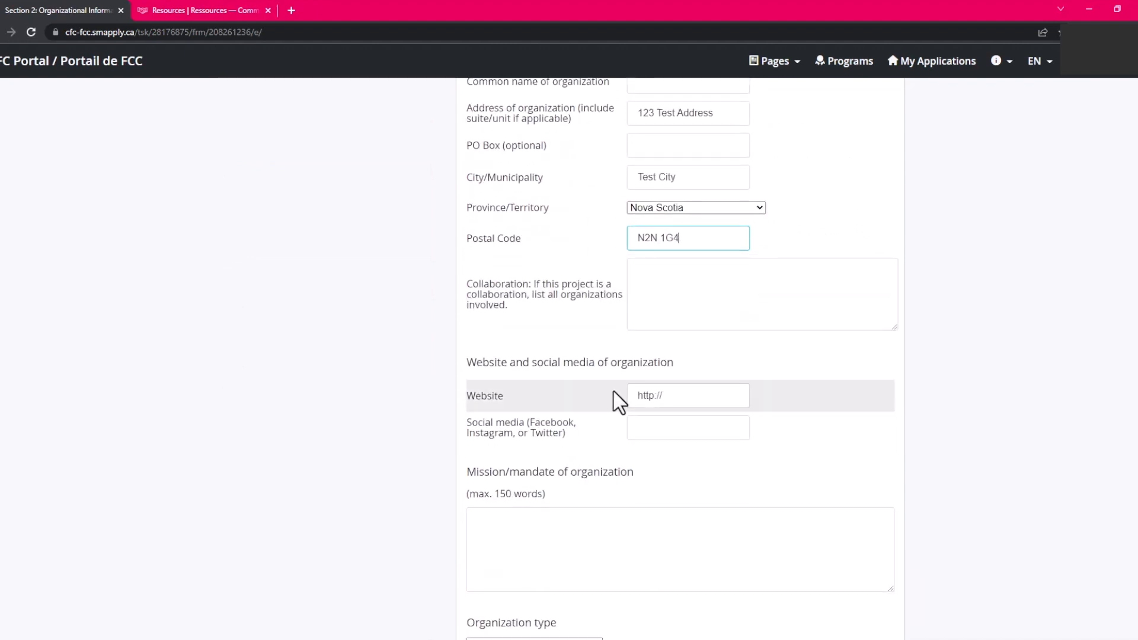
Enter website 'test.com' and mission 'Test test test test'.
click(669, 397)
text(test.com)
scroll(659, 485, down, 3)
click(599, 363)
text(Test test test test)
scroll(333, 274, down, 2)
Set the organization type to Other qualified donee.
click(551, 351)
click(514, 378)
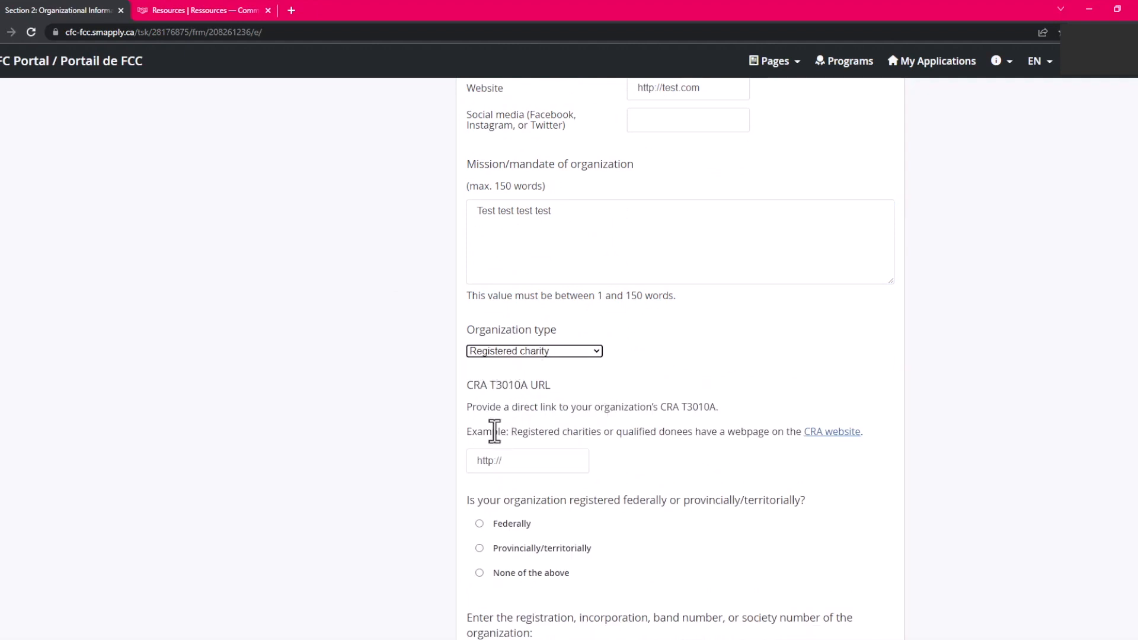
double_click(542, 386)
click(650, 433)
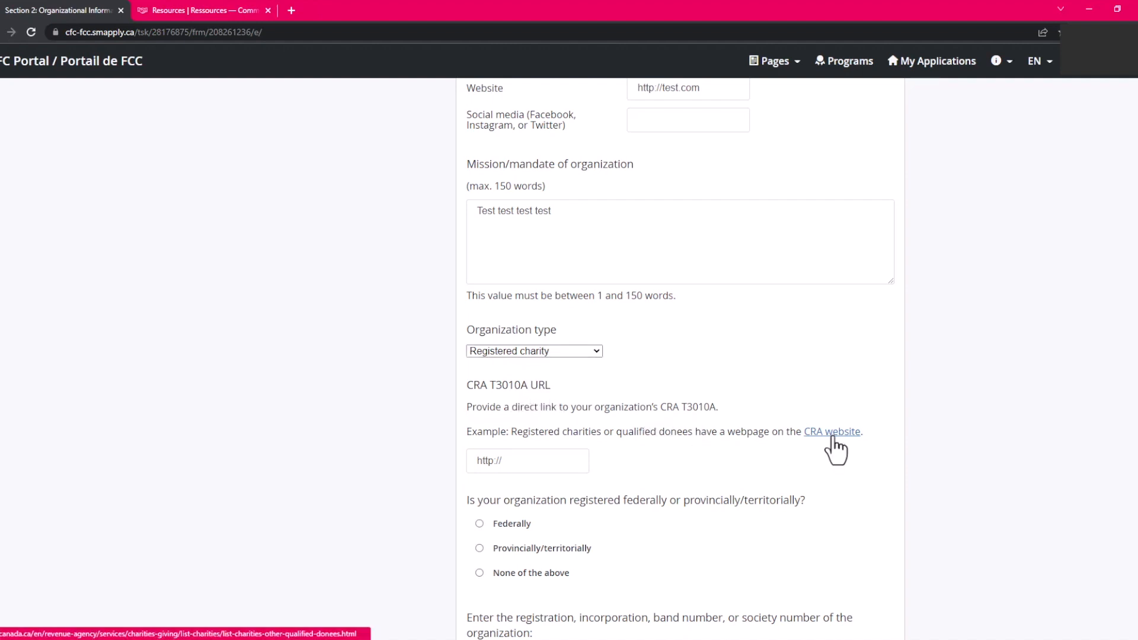
click(543, 350)
click(518, 388)
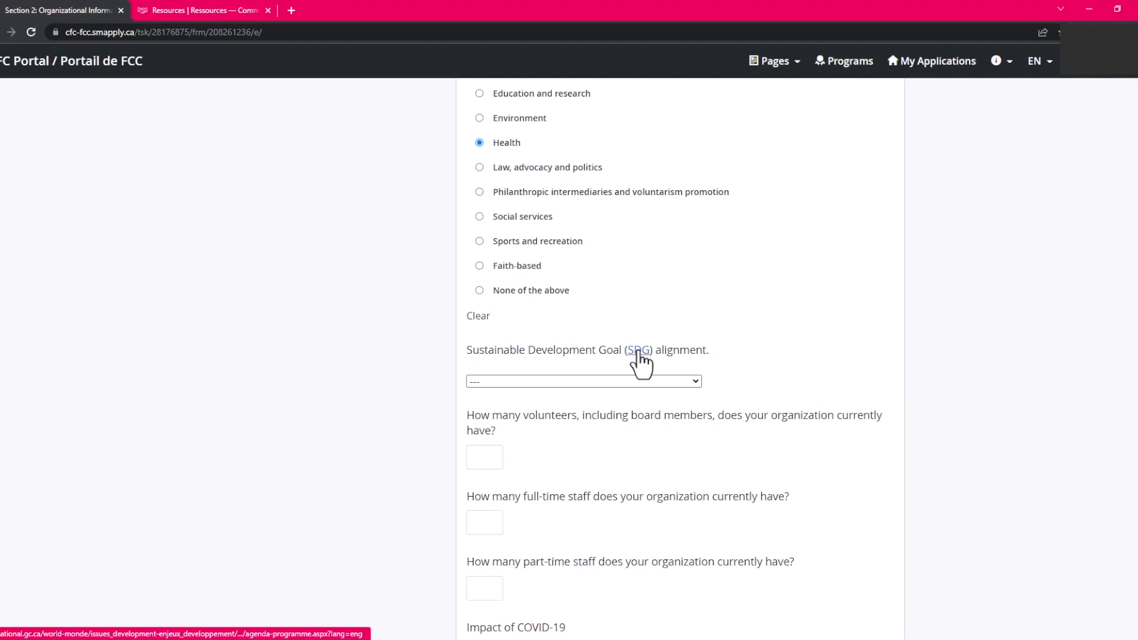
Choose SDG Goal 6: Clean water and sanitation, enter 3 volunteers and staff counts, and answer COVID-19 impact 'test test'.
click(538, 384)
click(569, 471)
scroll(606, 401, down, 3)
click(487, 273)
text(3)
key(Tab)
text(2)
key(Tab)
text(1test test)
scroll(569, 267, down, 7)
Set primary population Indigenous Peoples: Inuit, secondary cognitive or mental health issues, and add Black Canadians.
click(567, 267)
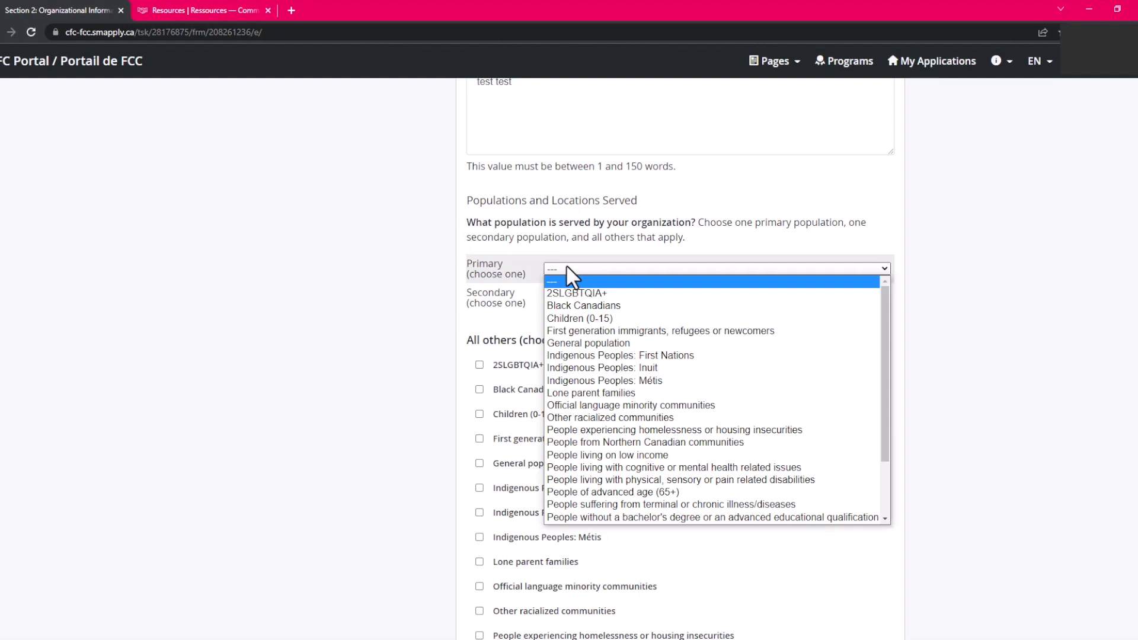
click(569, 367)
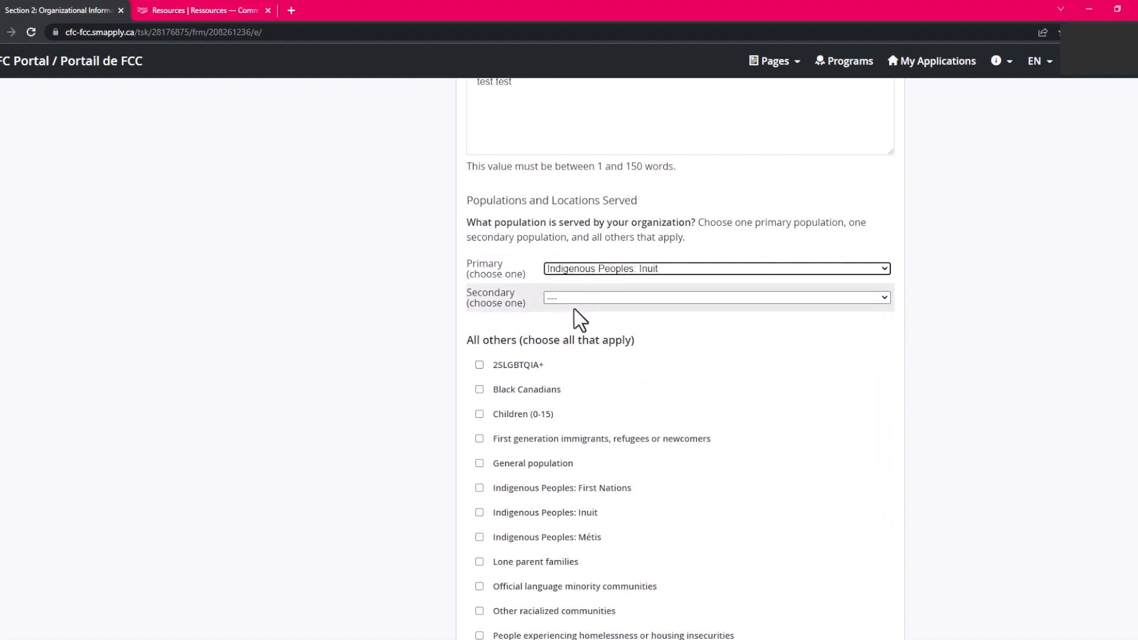
click(573, 301)
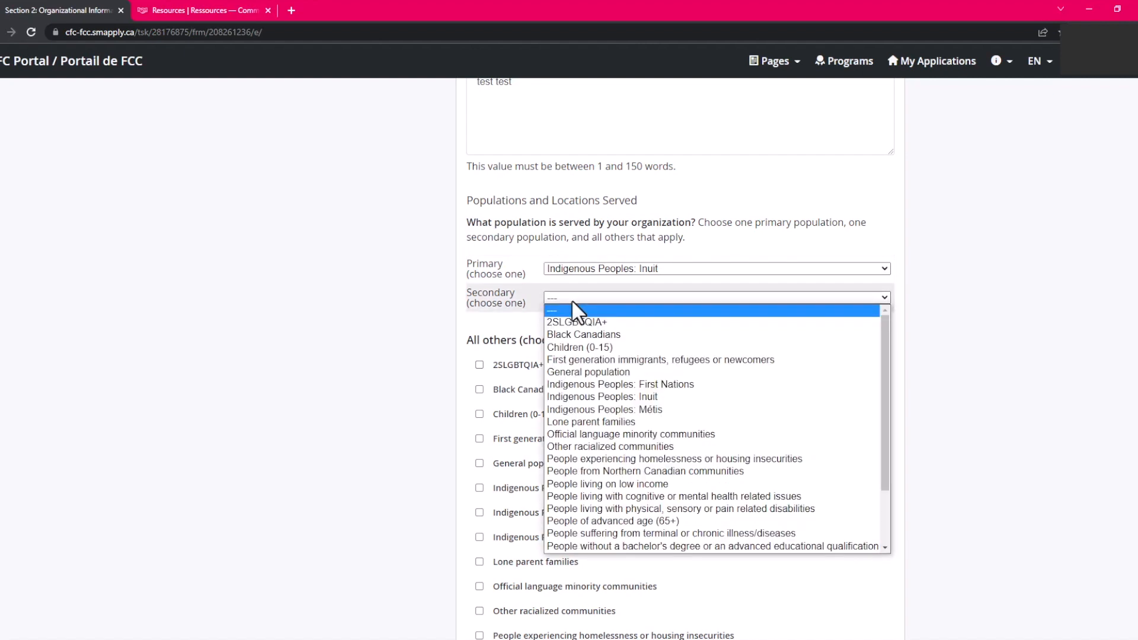
click(593, 494)
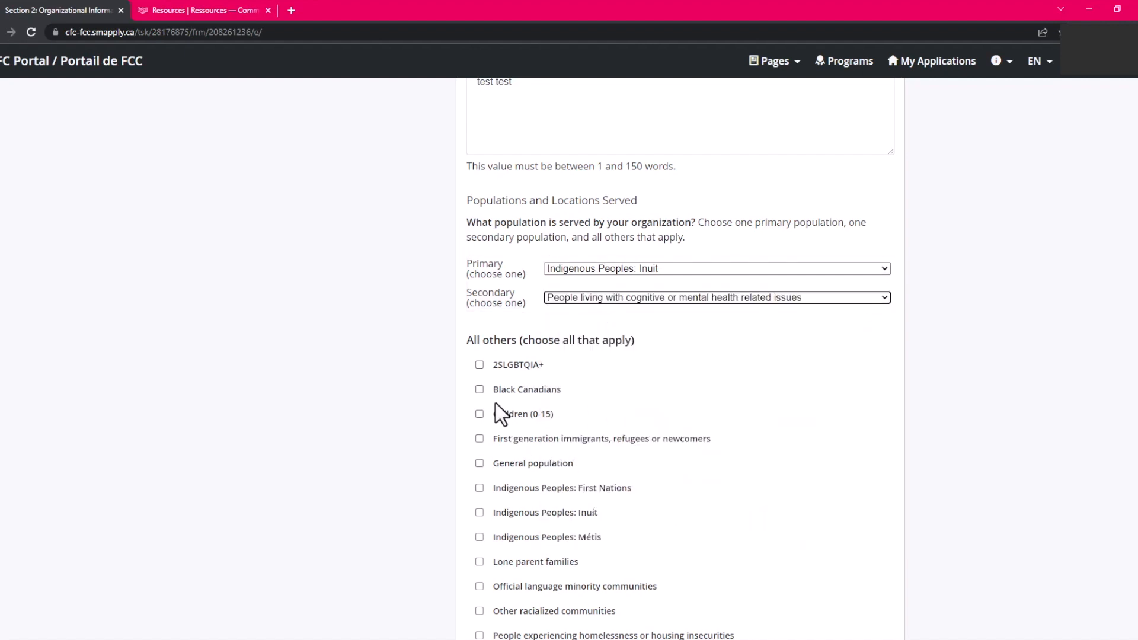
click(479, 390)
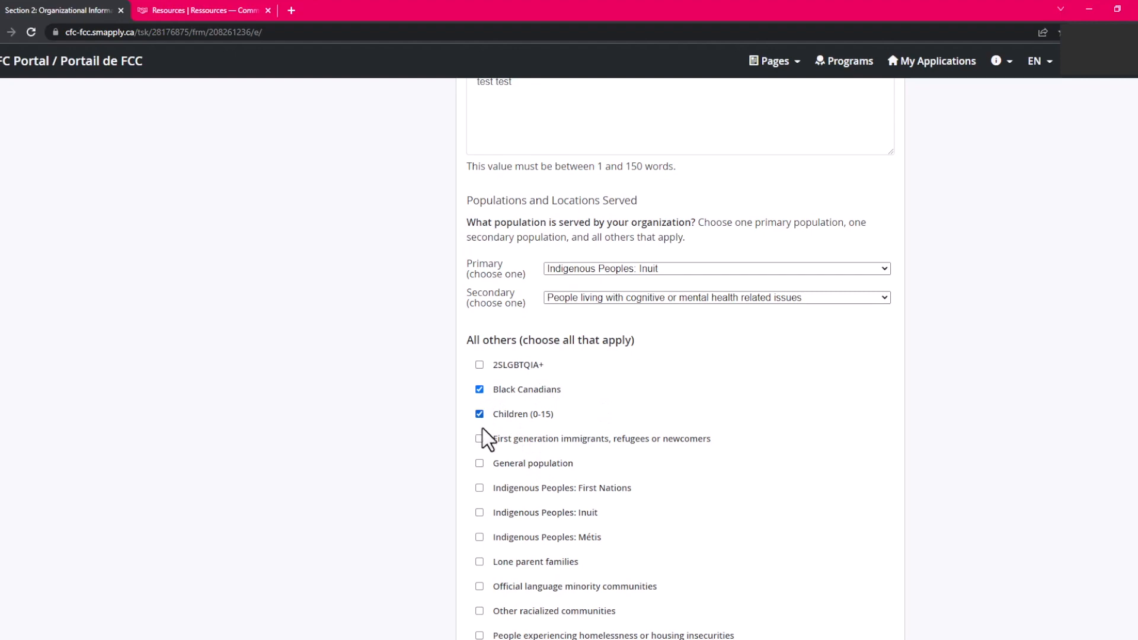
scroll(622, 479, down, 20)
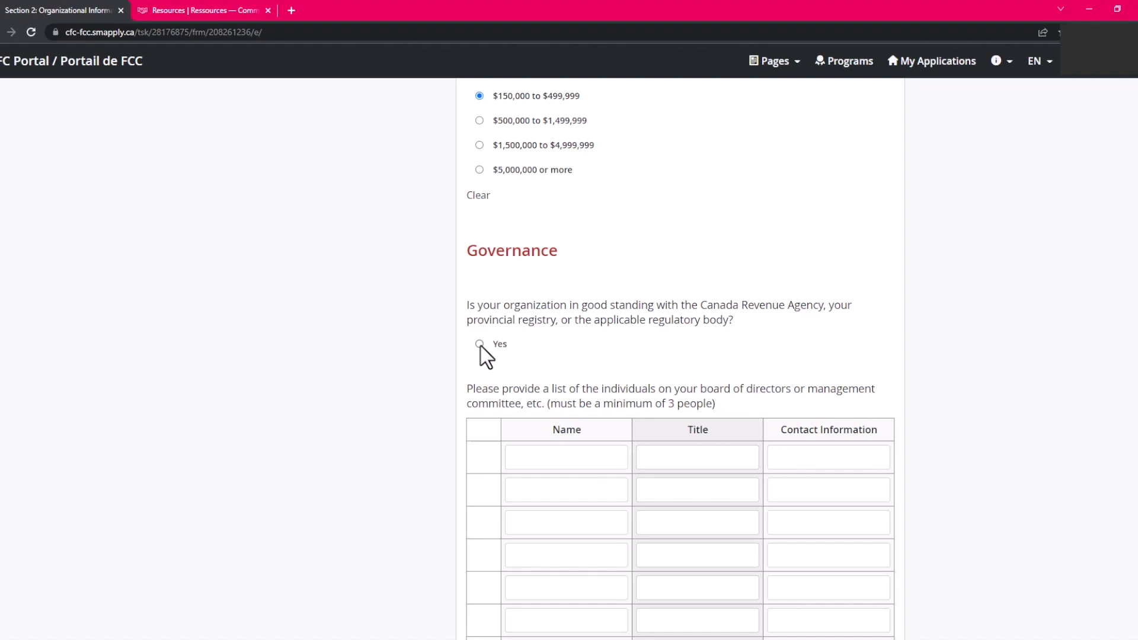
Answer Yes to CRA good standing and fill the first board member's name, Title and Contact Info.
click(481, 347)
scroll(719, 482, down, 3)
click(563, 290)
text(Test McTest)
click(668, 287)
text(Title)
key(Tab)
text(Contact Info)
Fill the second board member row with placeholder values and start a third member's name.
key(BackSpace)
text(st)
key(Tab)
text(Title)
key(Tab)
text(Contact Info)
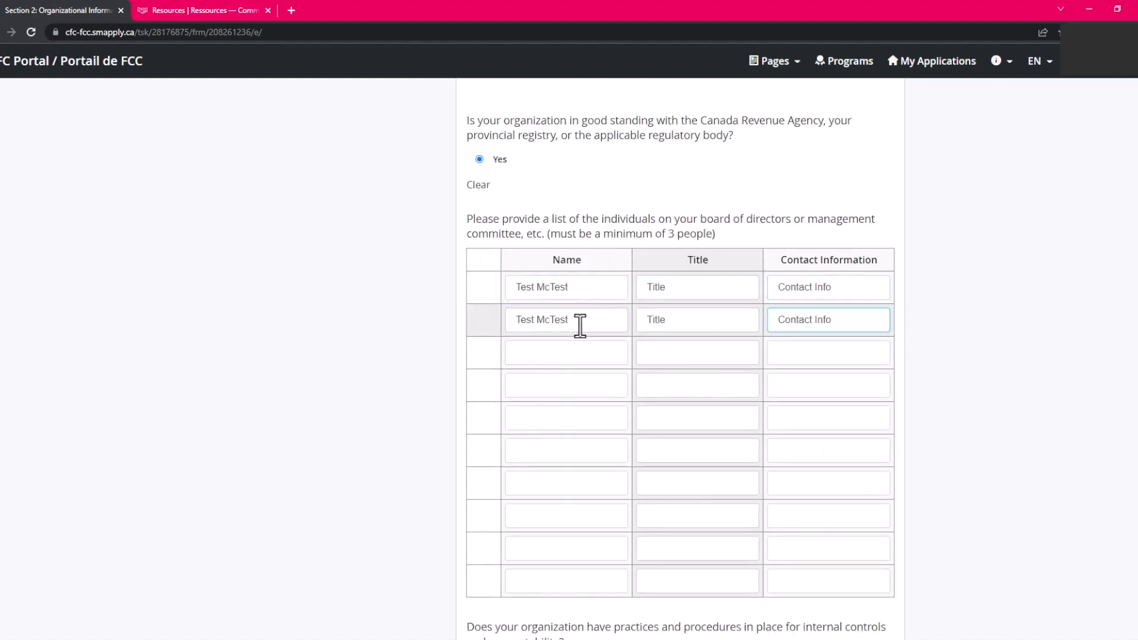
click(566, 346)
text(Test McTest)
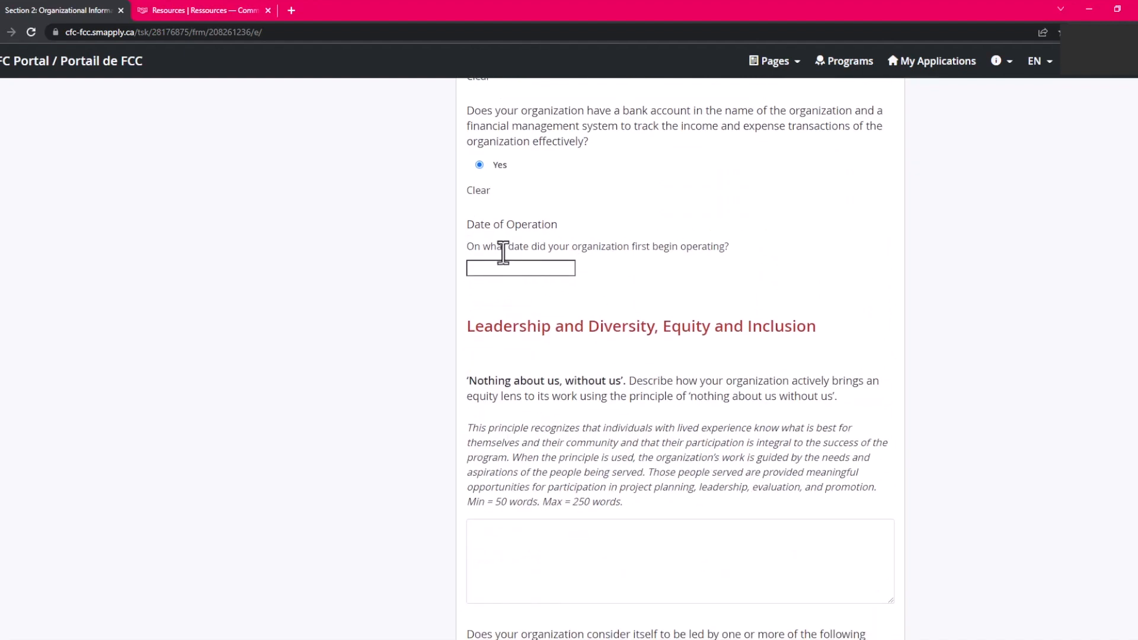
Revise the Date of Operation through the calendar's year list, leaving it at Jan 07 1904.
click(492, 268)
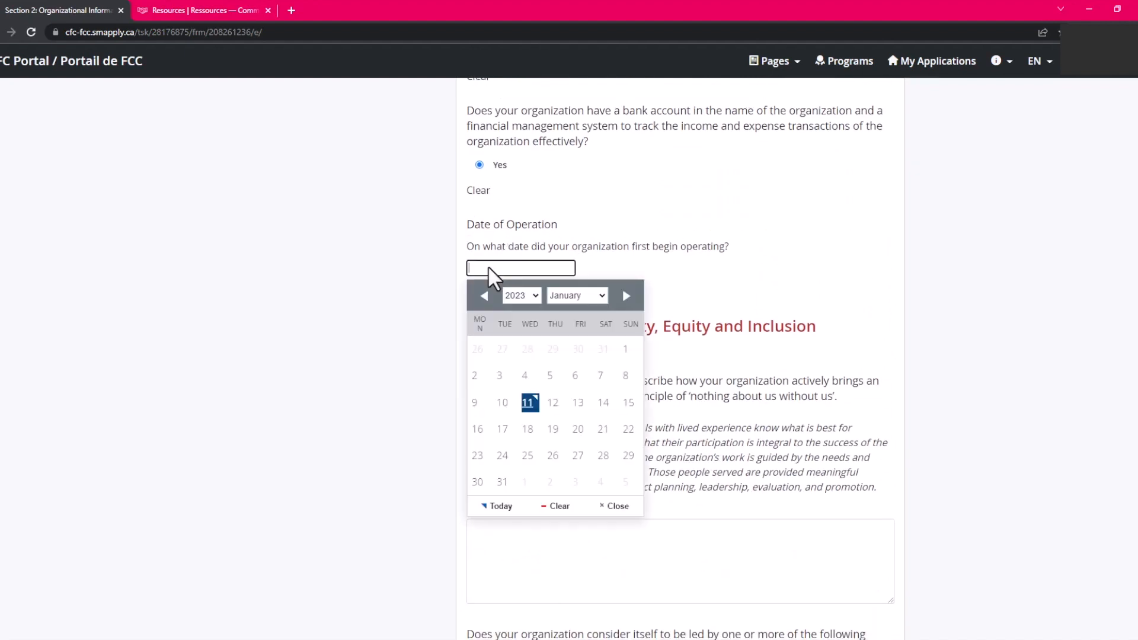
click(535, 296)
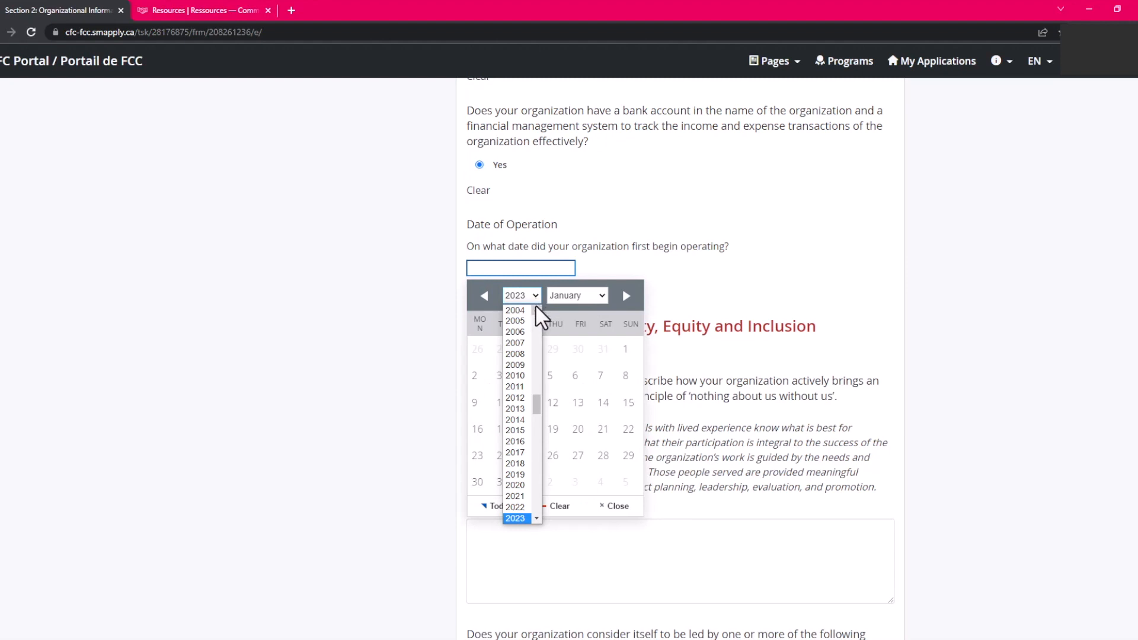
drag(537, 409, 541, 318)
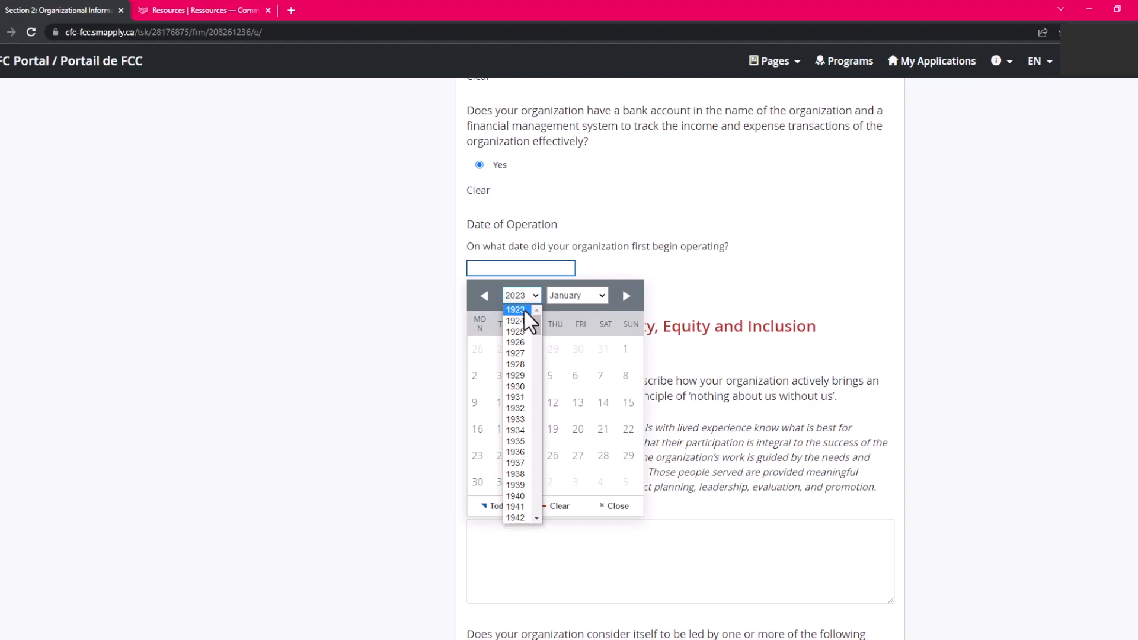
click(516, 310)
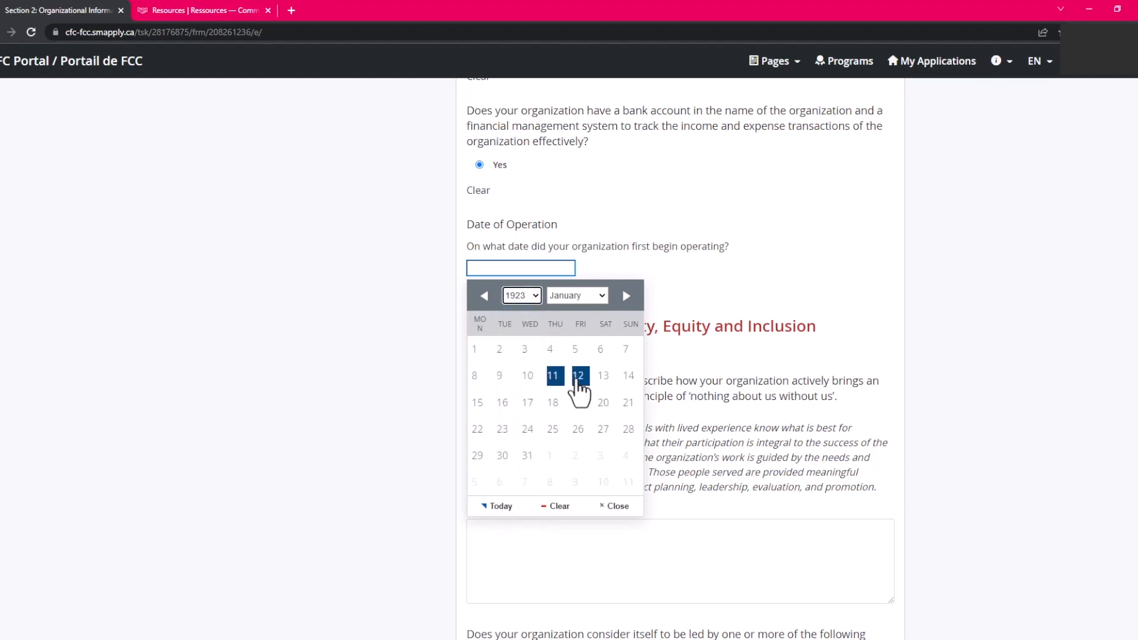
click(578, 378)
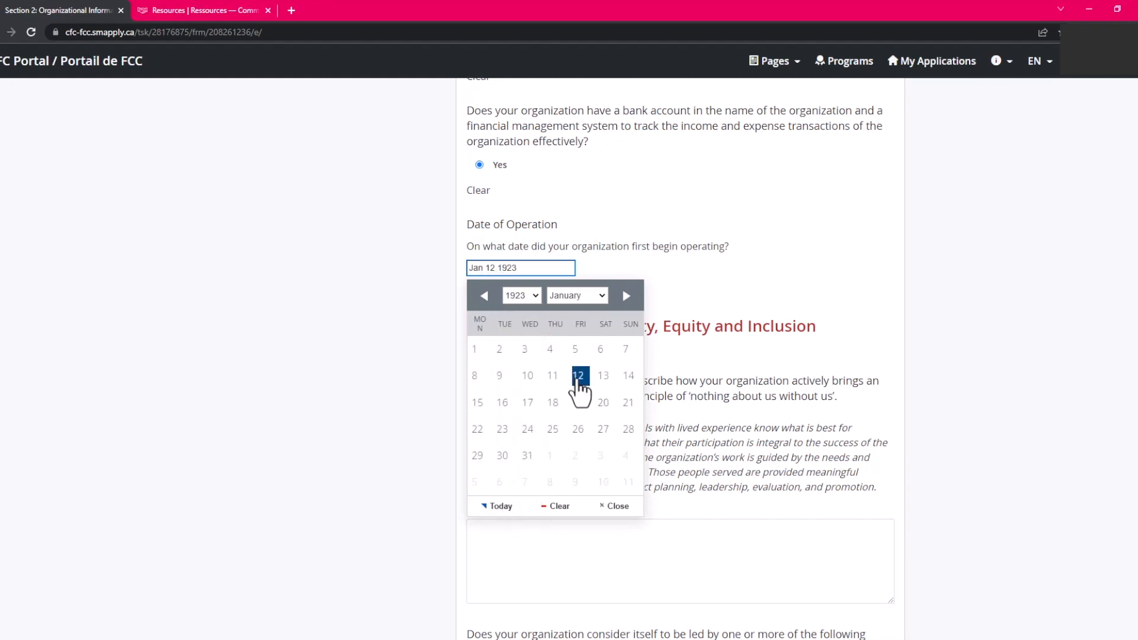
click(733, 301)
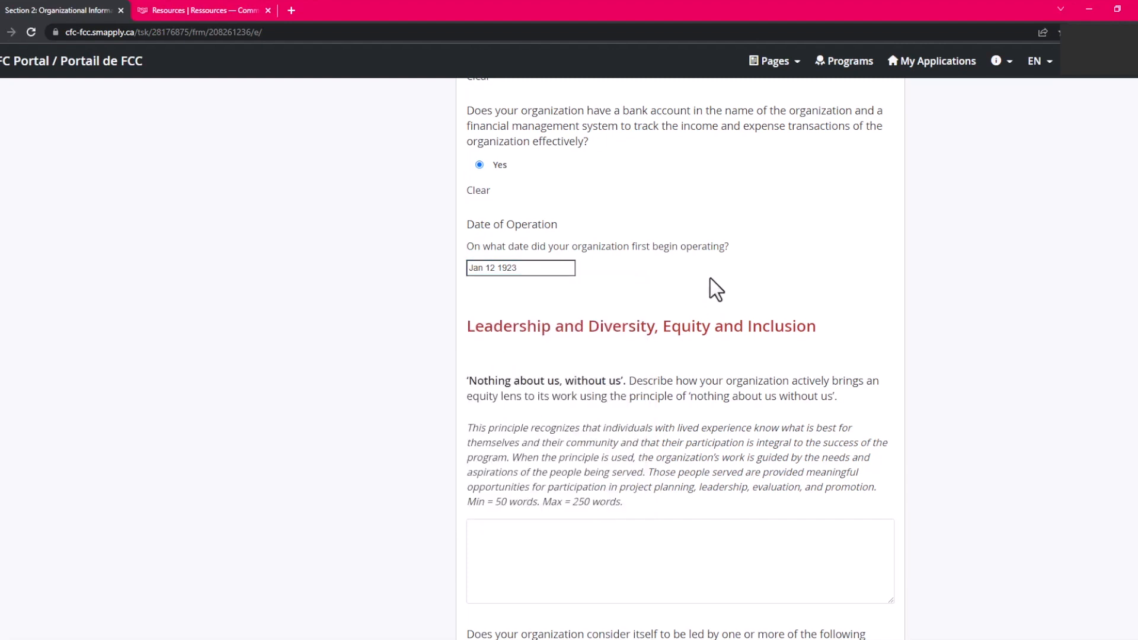
click(557, 273)
click(529, 296)
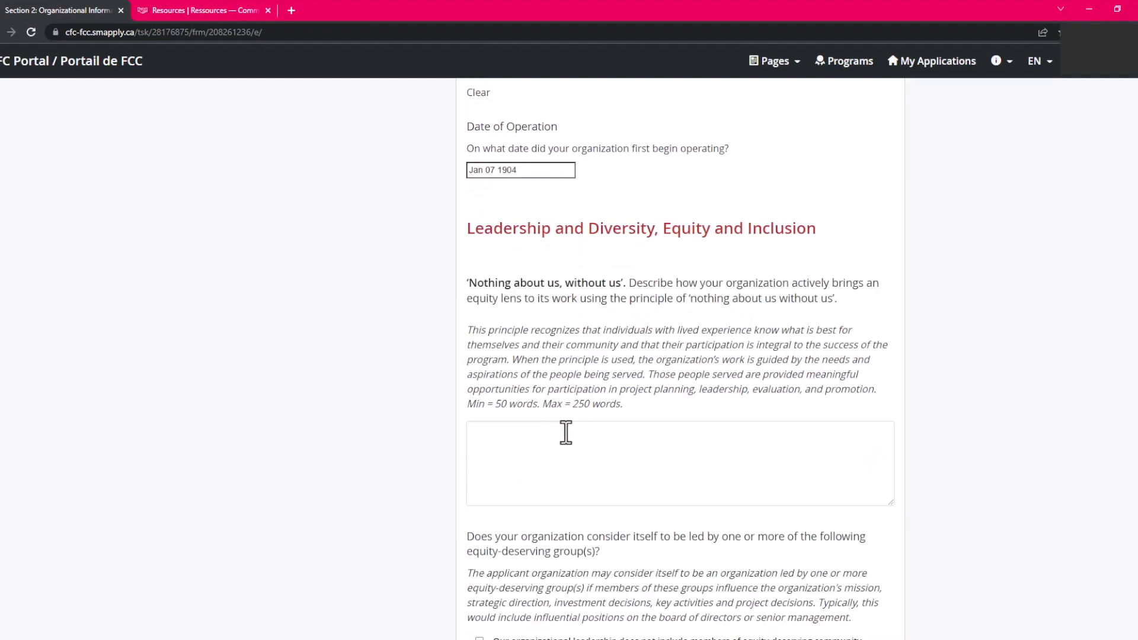
scroll(563, 432, down, 2)
Answer the 'Nothing about us, without us' question with repeated 'Test' words.
click(539, 376)
text(Test Test Test Test Test Test Test Test Test Test Test Test  Test Test Test Test Test Test  Test Test Test Test Test Test  Test Test Test Test Test Test  Test Test Test Test Test Test  Test Test Test Test Test Test  Test Test Test Test Test Test  Test Test Test Test Test Test  Test Test Test Test Test)
scroll(511, 409, down, 12)
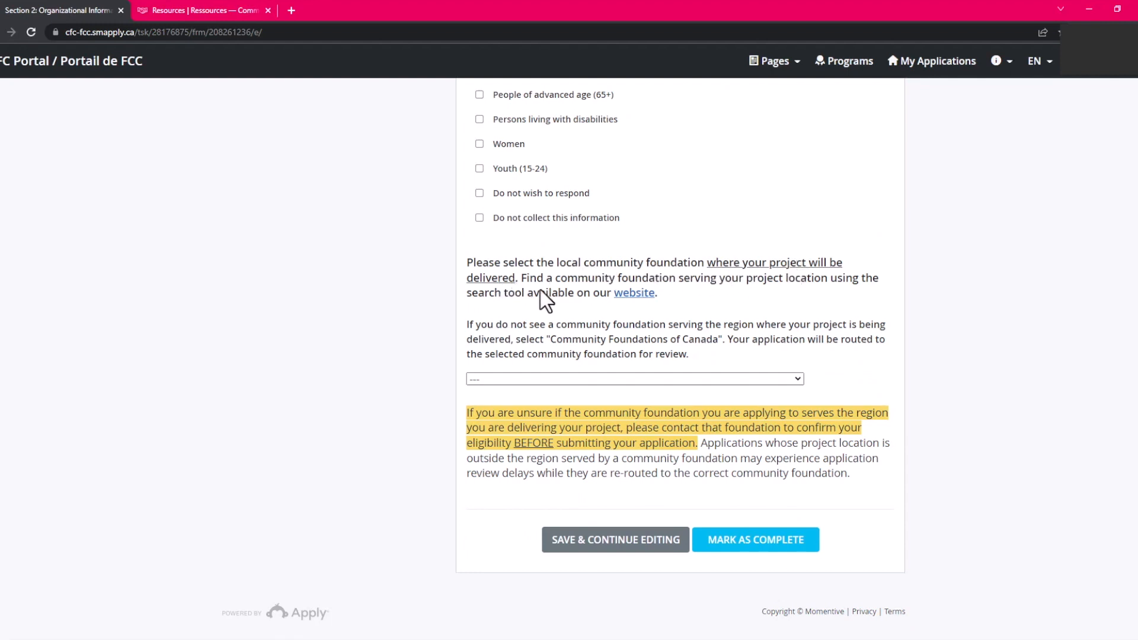
Check the Find your local community foundation map, then open the form's community foundation list.
click(633, 294)
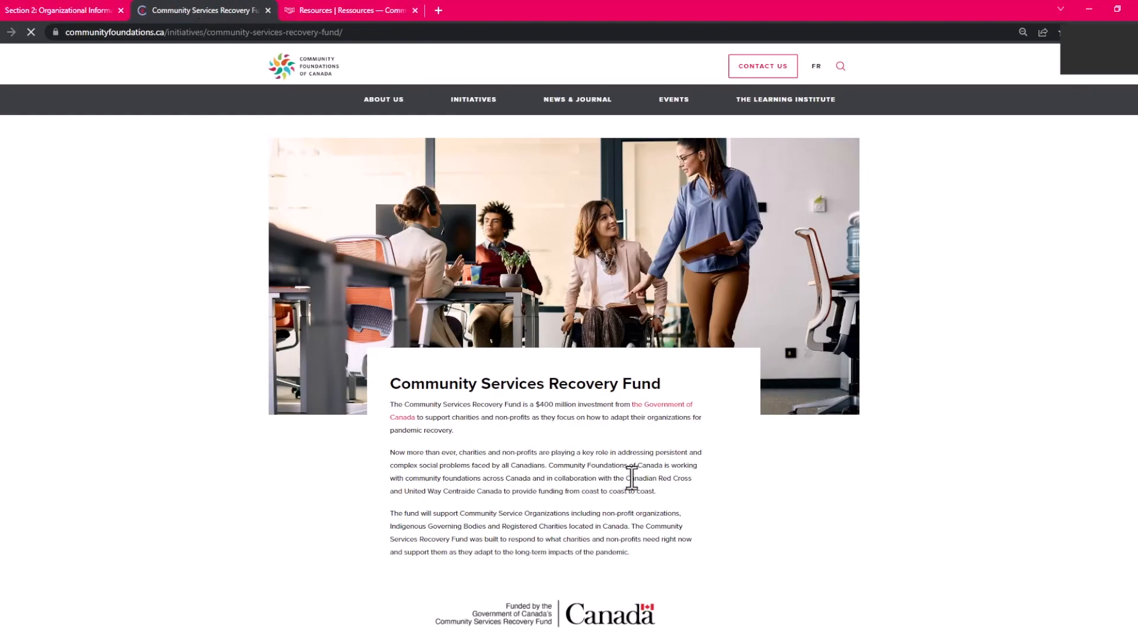
scroll(643, 496, down, 5)
scroll(339, 500, down, 9)
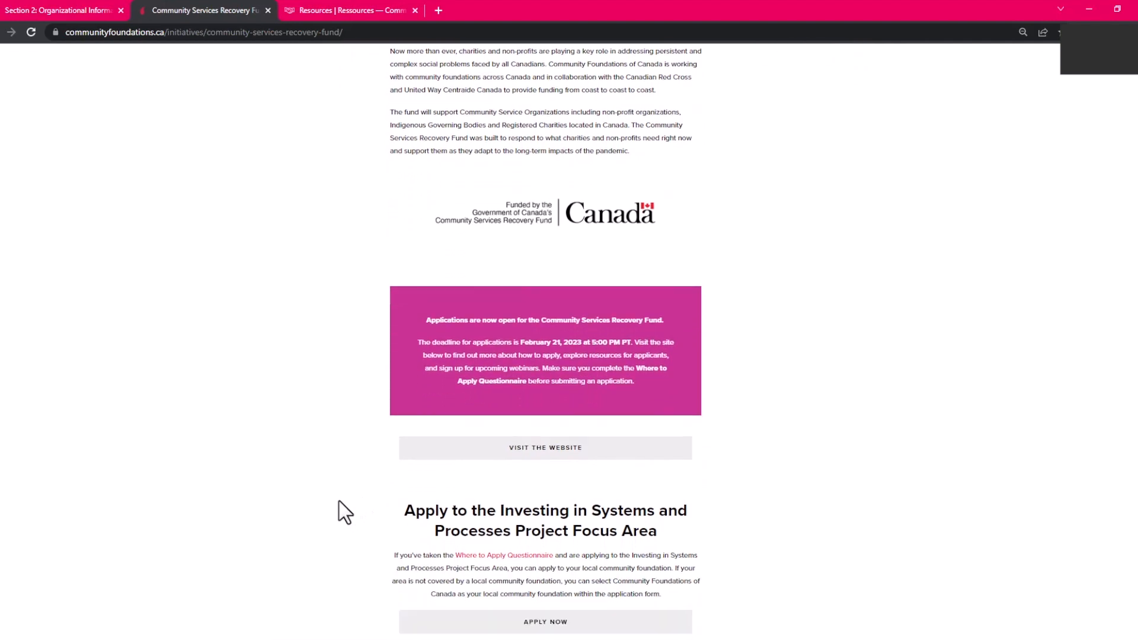
click(315, 508)
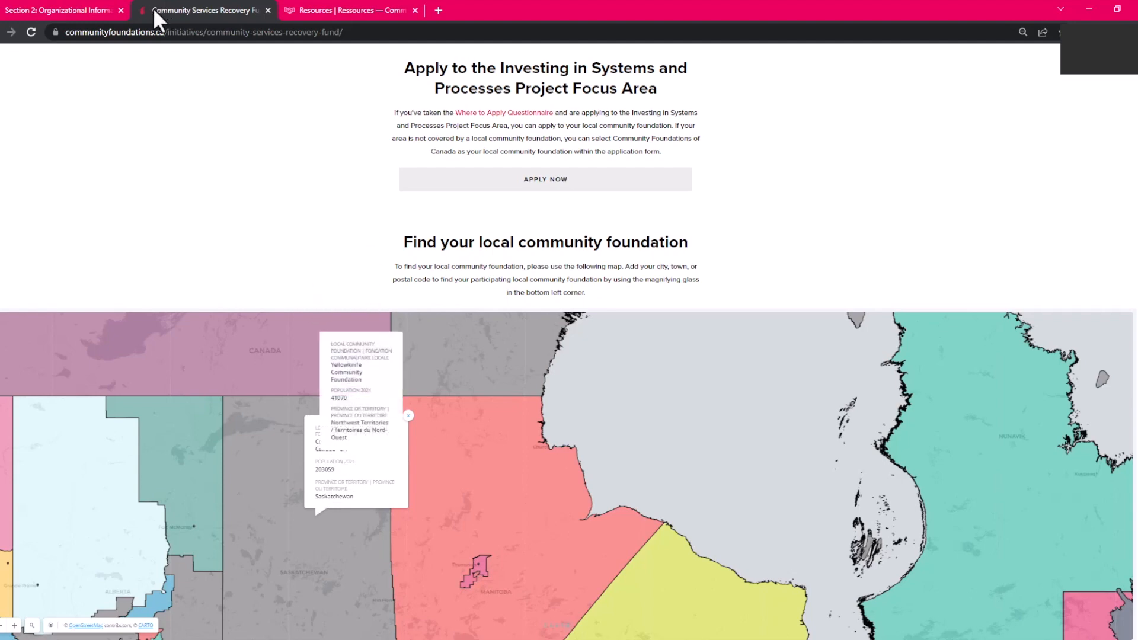
click(72, 8)
click(482, 380)
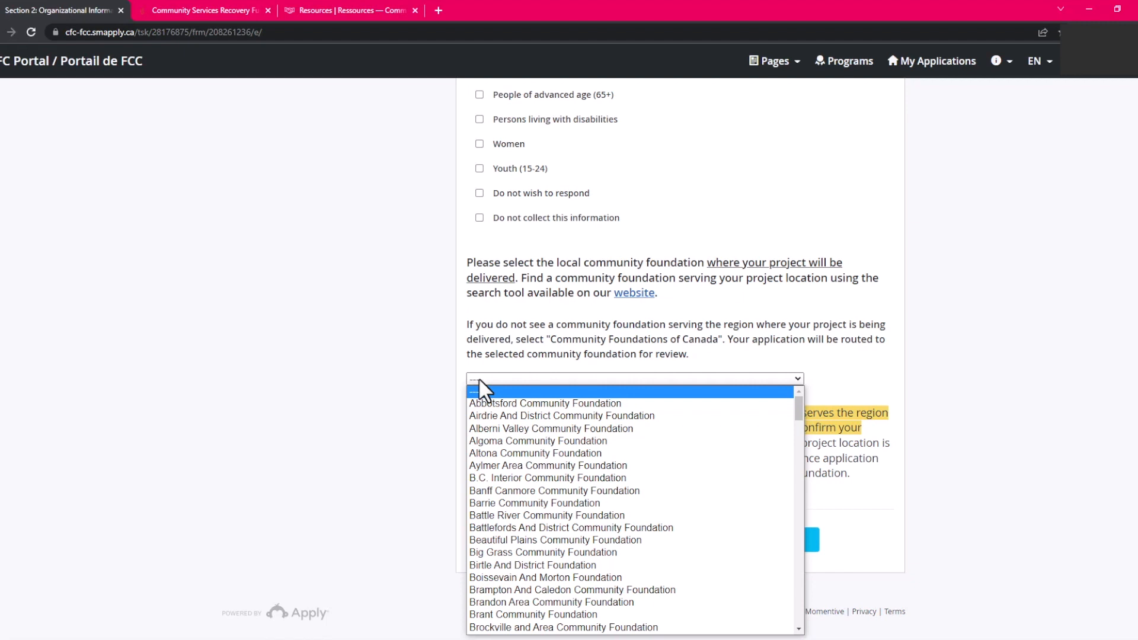
Select Edmonton Community Foundation and try marking Section 2 complete, which lands on a 404 page.
scroll(711, 559, down, 10)
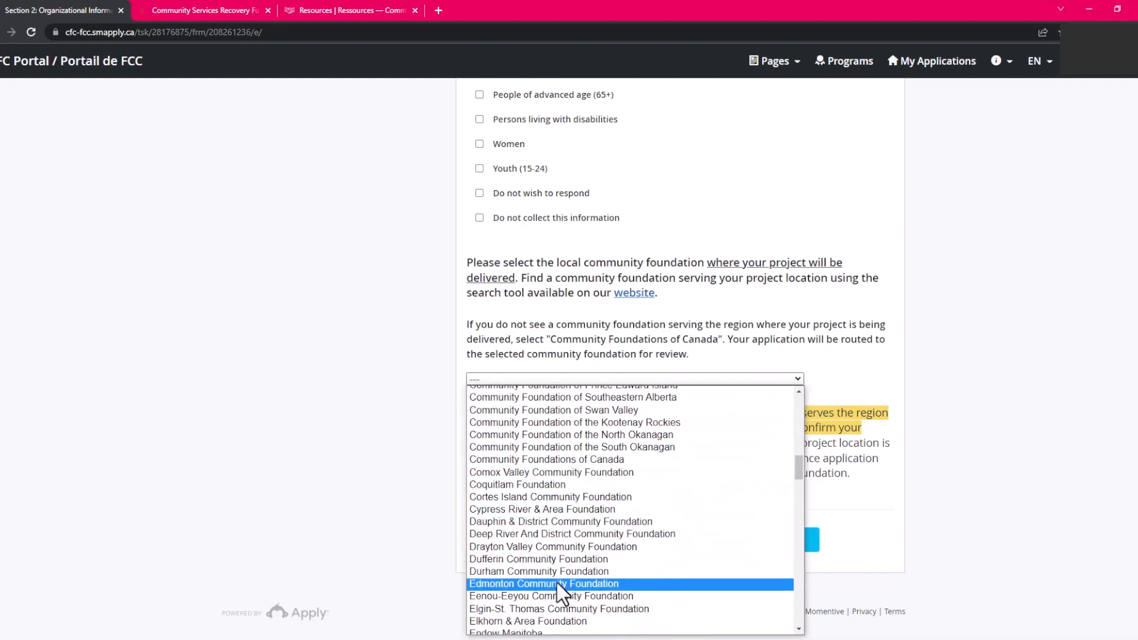
click(524, 582)
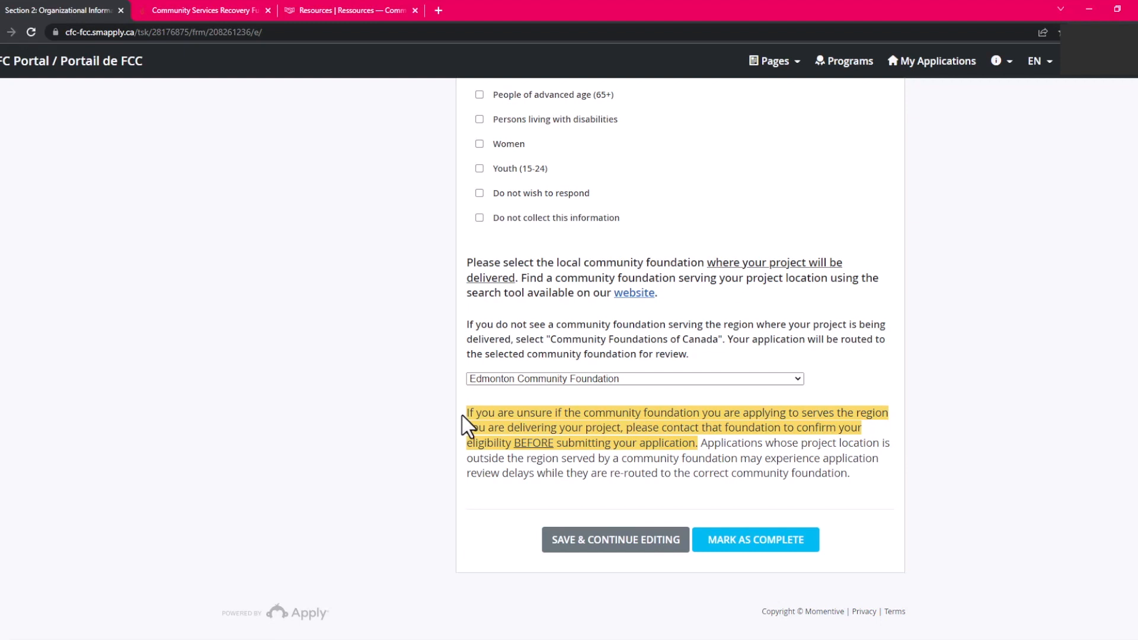
click(712, 541)
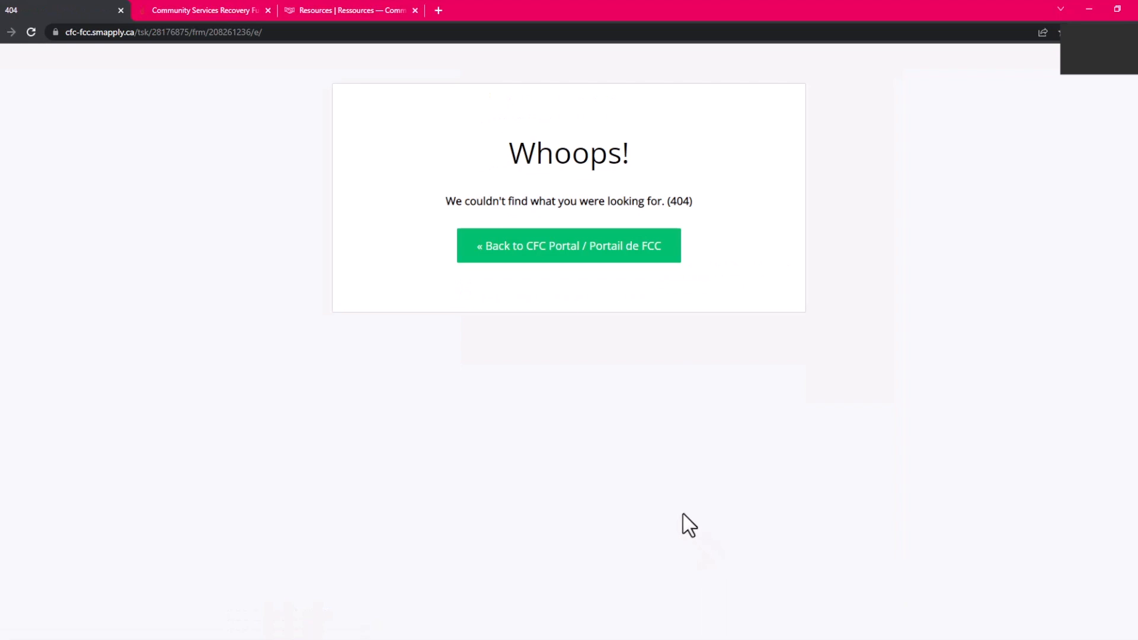
Return to the CFC Portal as Applicant and reopen the Community Services Recovery Fund application from Programs.
click(539, 252)
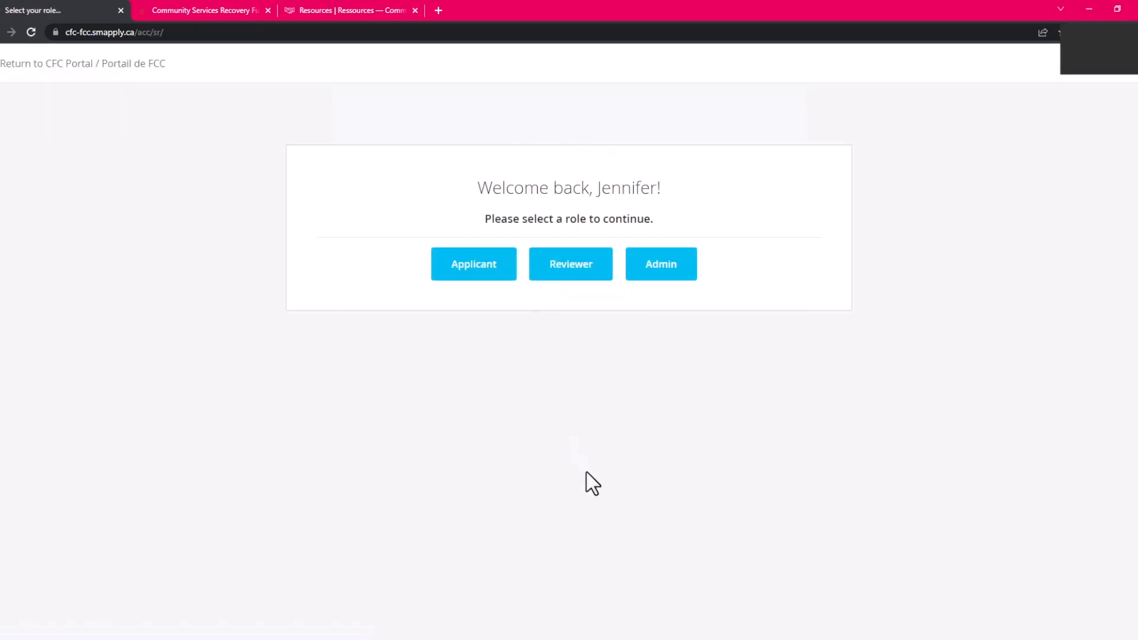
click(485, 261)
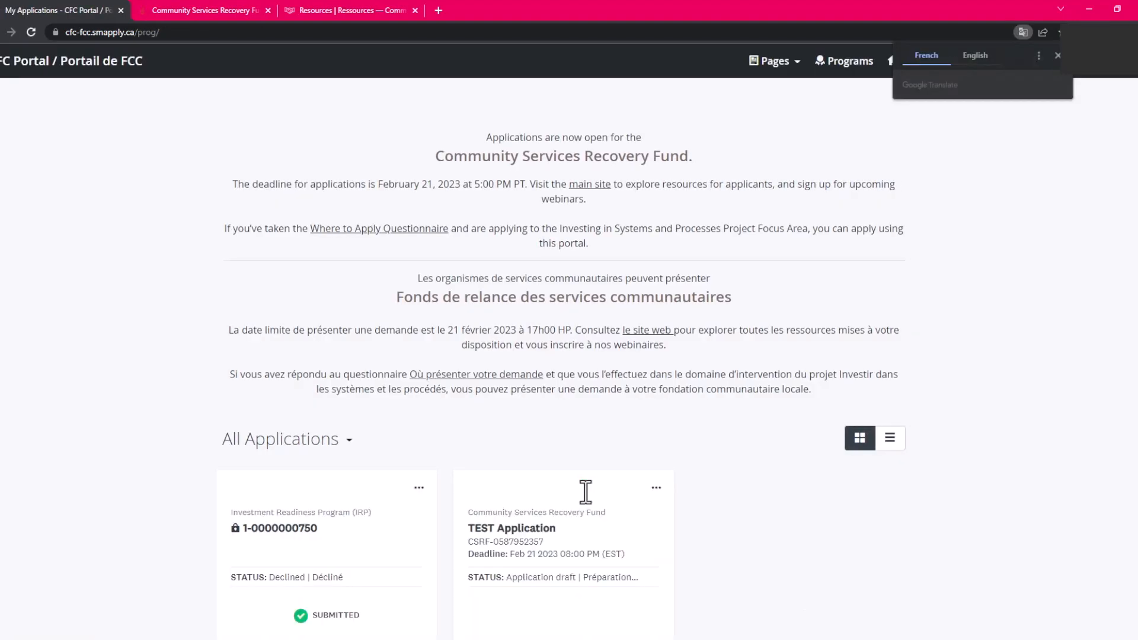
click(831, 63)
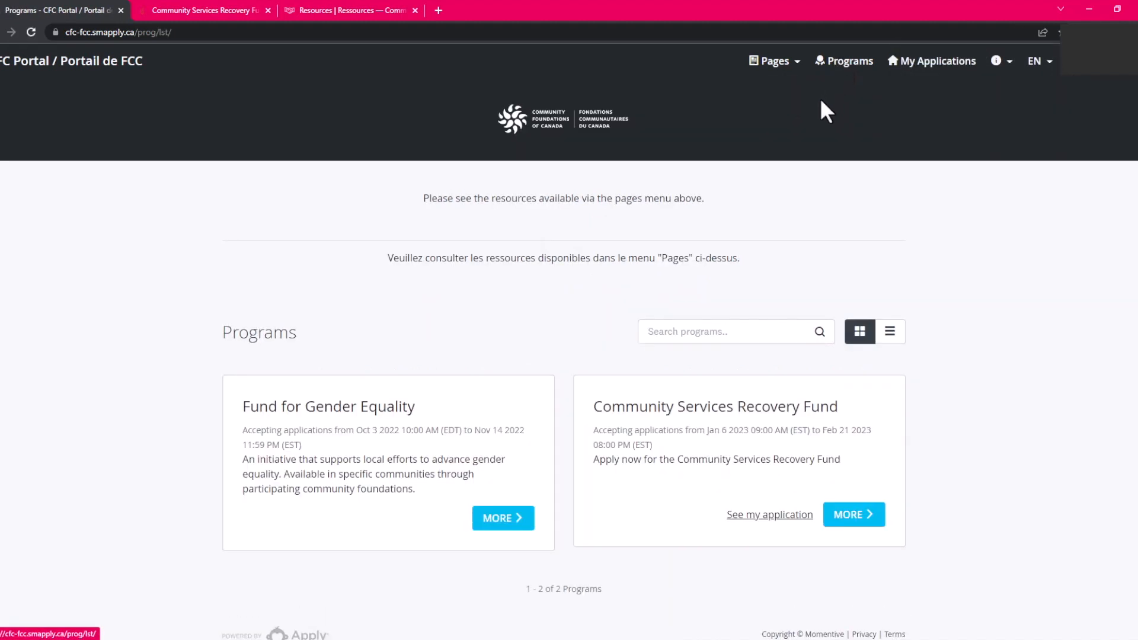
click(798, 514)
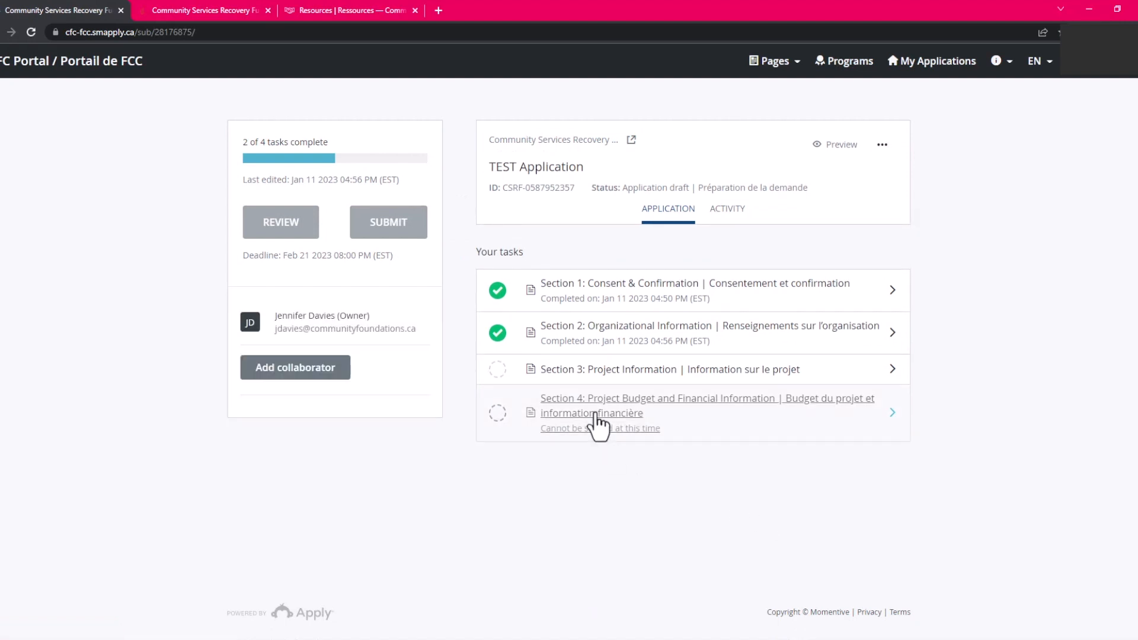
Open Section 3 Project Information and paste 'Test' as the Project Description.
click(588, 373)
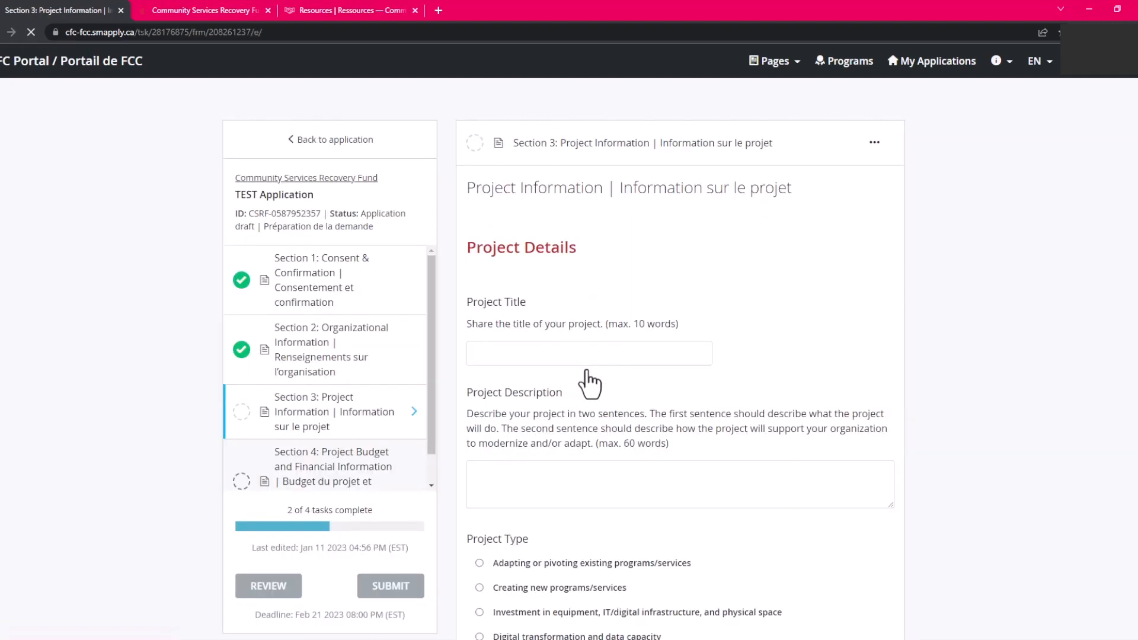
click(593, 520)
key(ctrl+v)
scroll(589, 492, down, 10)
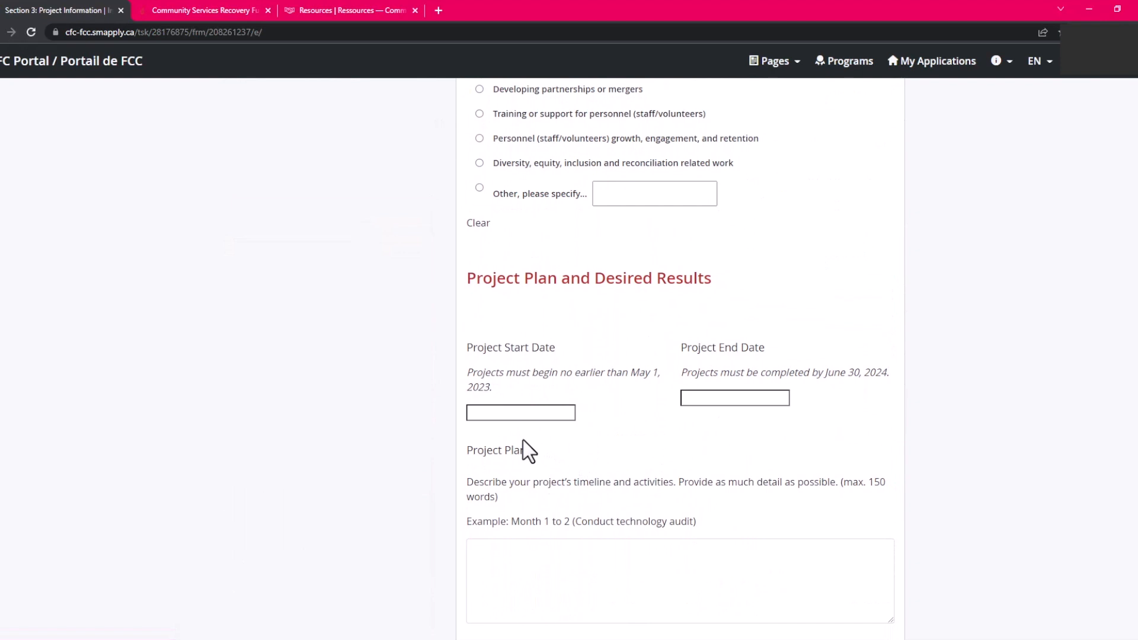
Set the Project Start Date to May 11 and the Project End Date to Jan 19, 2024.
click(479, 411)
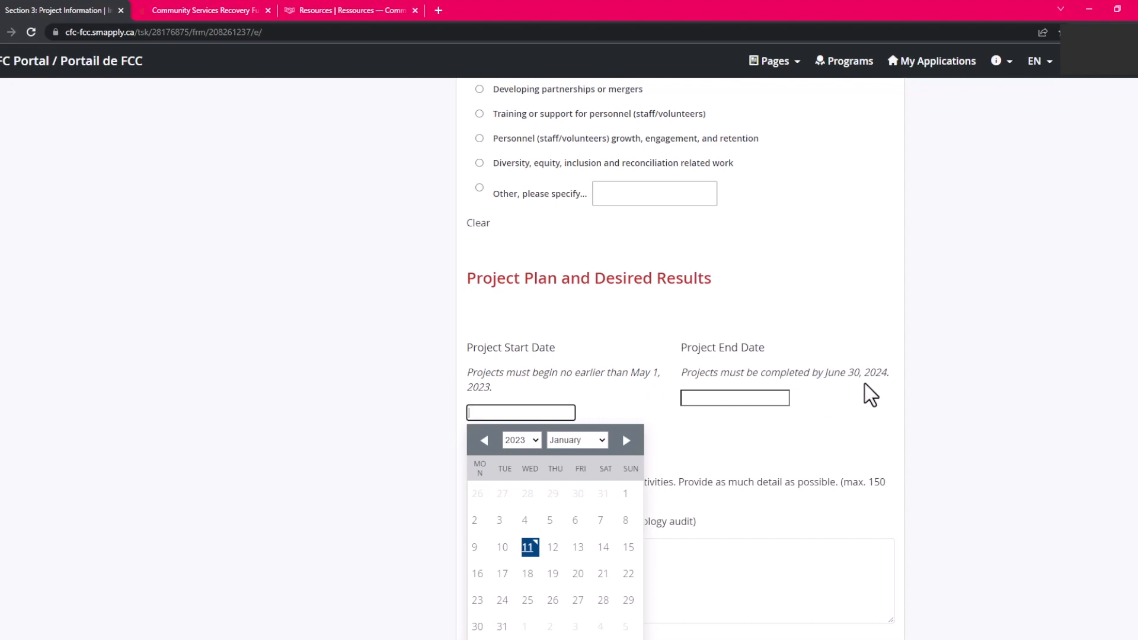
click(588, 440)
click(559, 498)
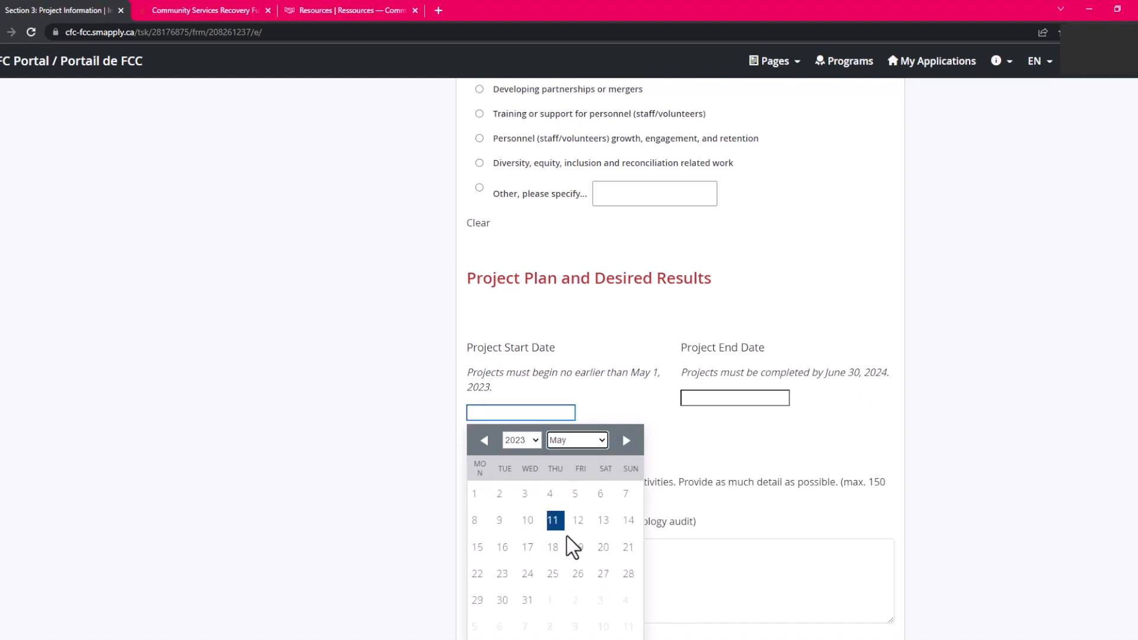
click(555, 513)
click(755, 377)
click(736, 404)
click(734, 534)
click(793, 510)
Paste 'Test' into the Project Plan and remaining answers, mark Section 3 complete, and open Section 4.
scroll(593, 427, down, 2)
click(559, 415)
text(Test Test Test Test Test Test Test Test Test Test Test Test Test Test Test Test Test Test Test Test Test Test Test Test Test Test Test Test Test Test Test Test Test Test Test Test Test Test Test Test Test Test Test Test Test Test Test Test)
scroll(551, 422, down, 3)
click(549, 425)
text(Test Test Test Test Test Test Test Test Test Test Test Test Test Test Test Test Test Test Test)
scroll(545, 427, down, 2)
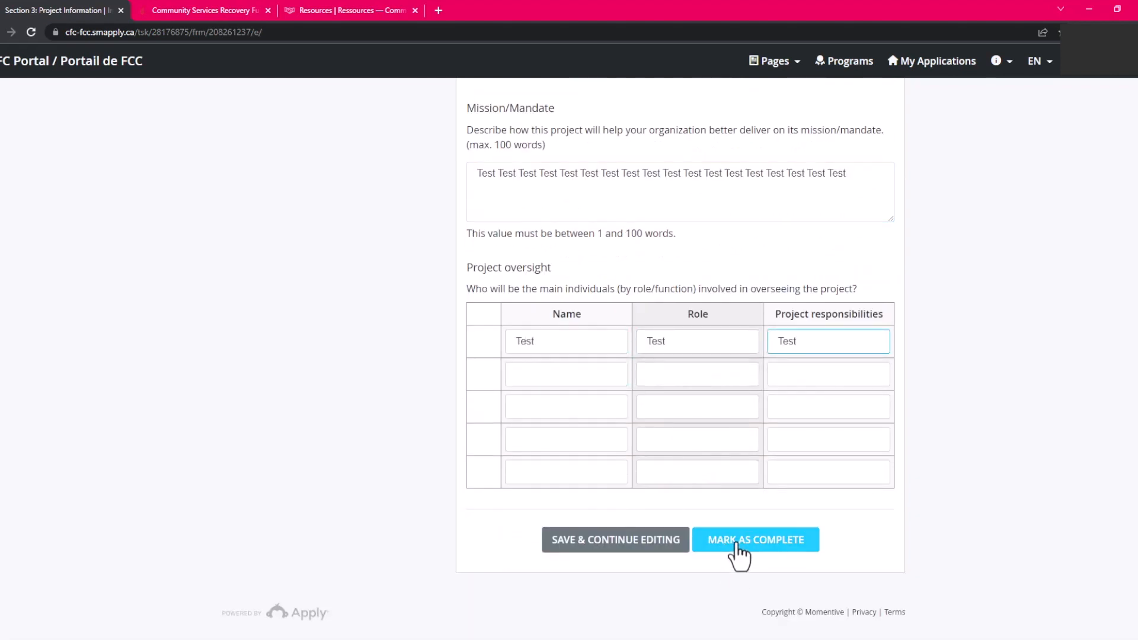
click(735, 549)
click(347, 471)
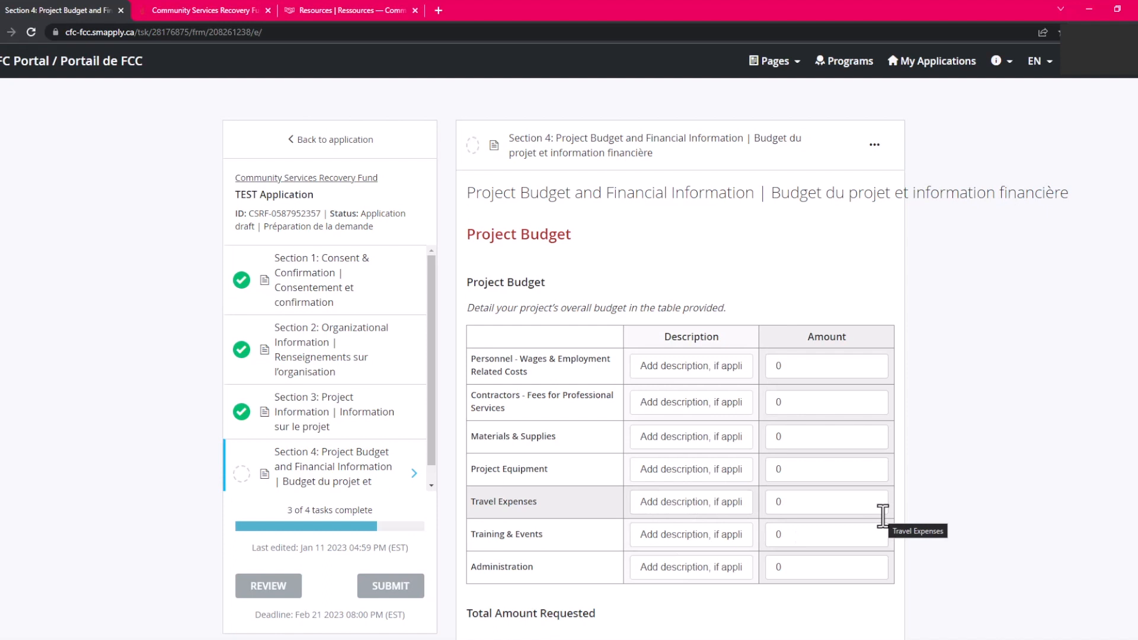
Enter 'Test' as the Materials & Supplies description and type a first amount.
click(639, 437)
drag(639, 437, 736, 442)
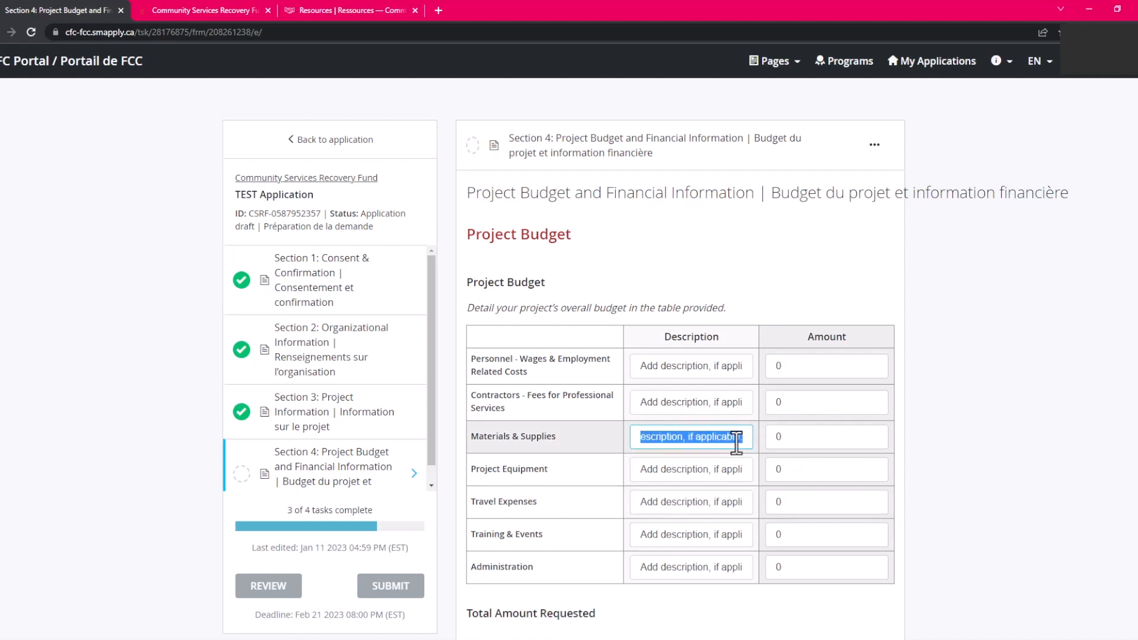
text(Test)
click(777, 437)
scroll(960, 384, down, 1)
text(100)
key(Delete)
text(00)
scroll(883, 393, down, 2)
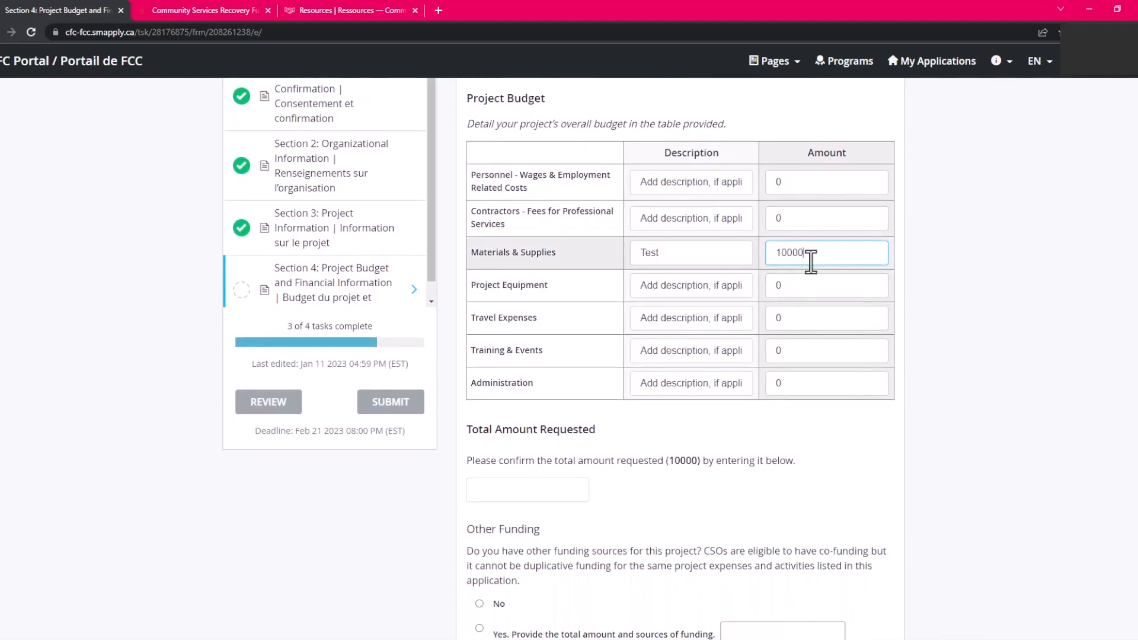
Correct the Materials & Supplies amount to 100001 and confirm 100001 as the total requested.
drag(666, 461, 710, 462)
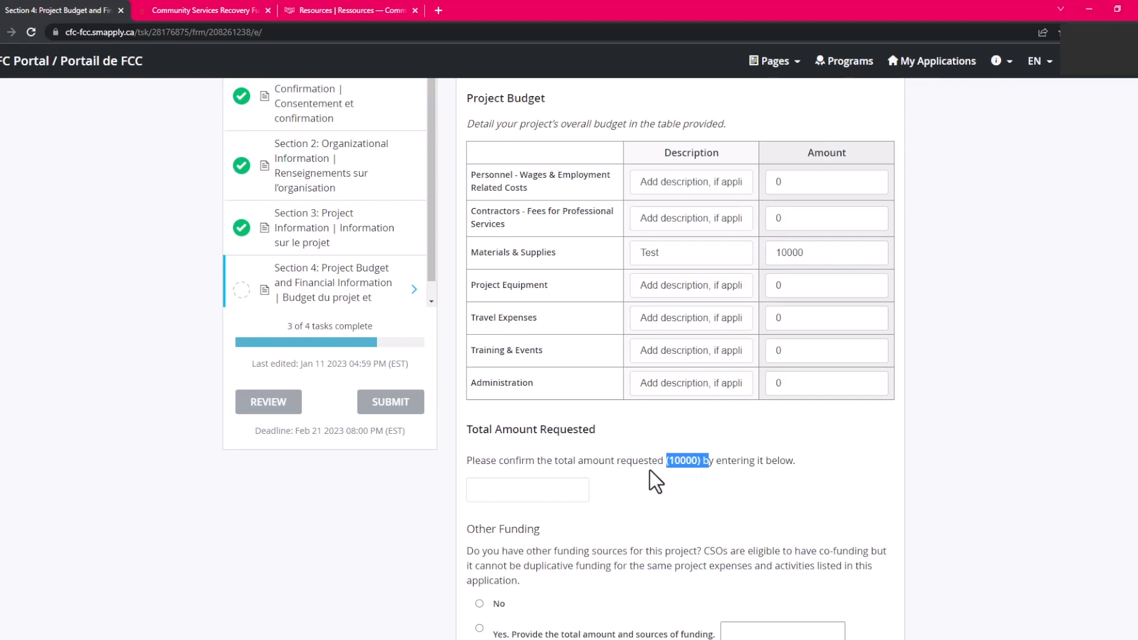
click(504, 491)
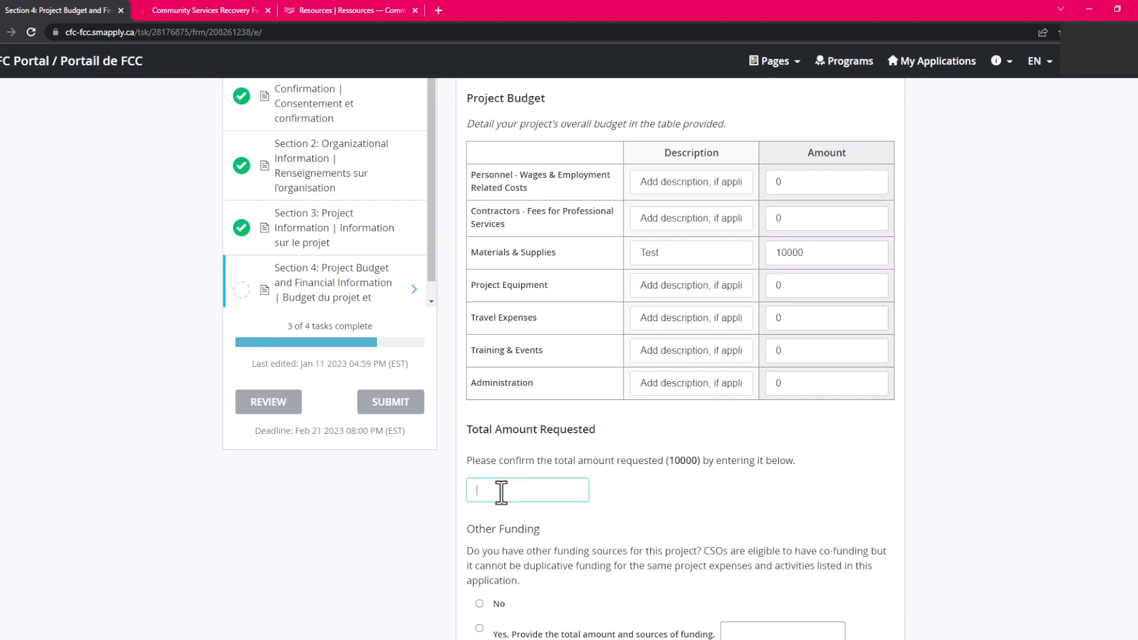
click(816, 254)
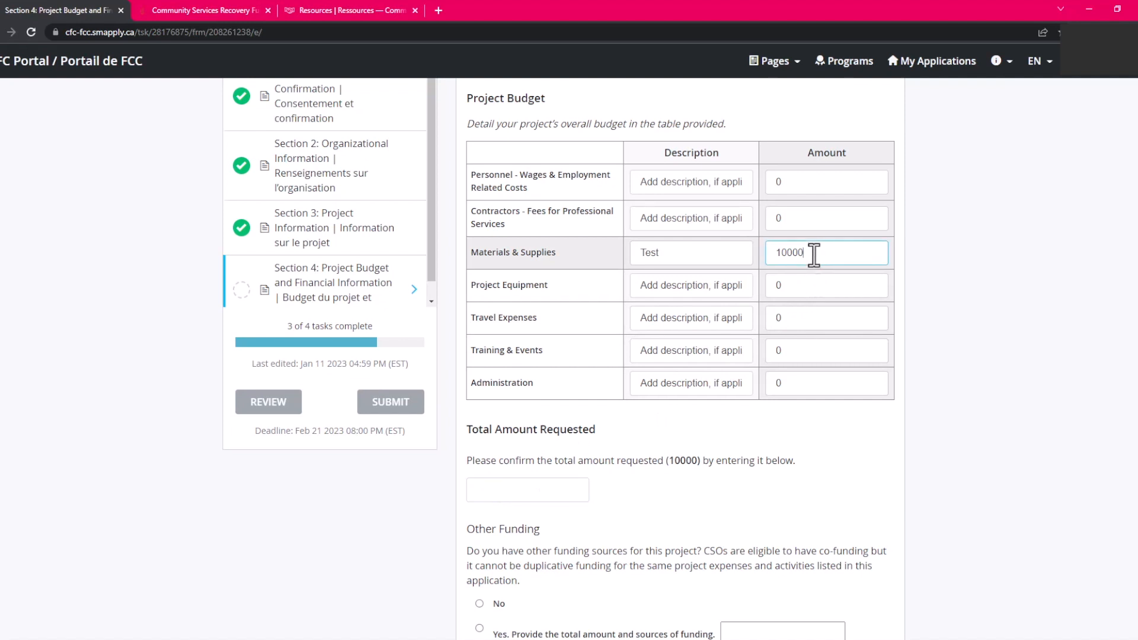
key(BackSpace)
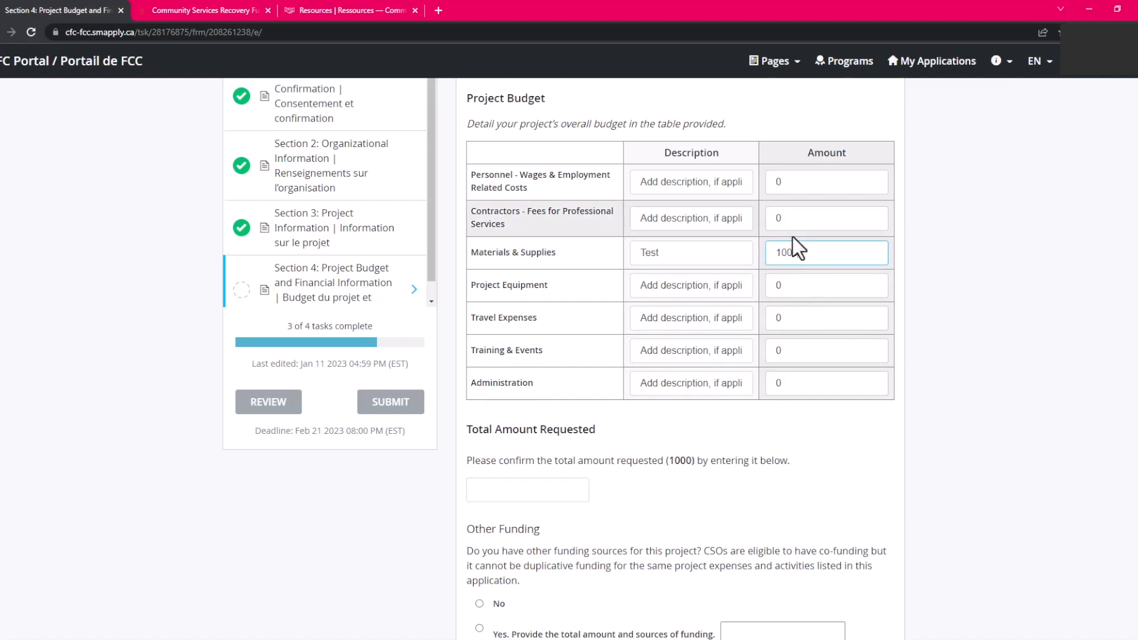
text(1)
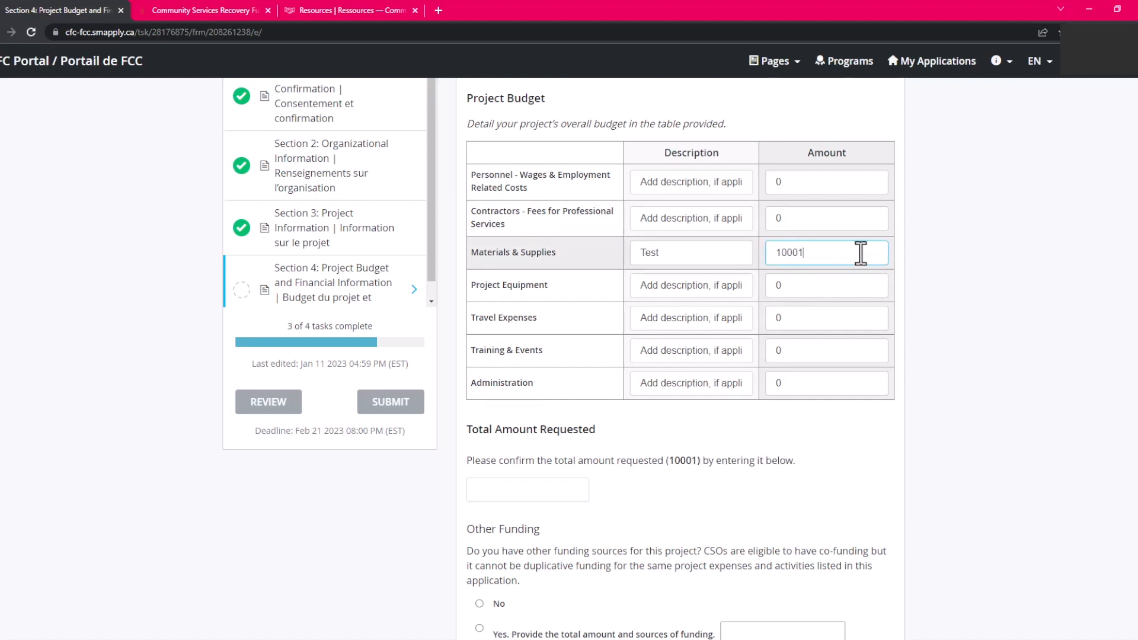
text(0)
scroll(861, 253, down, 1)
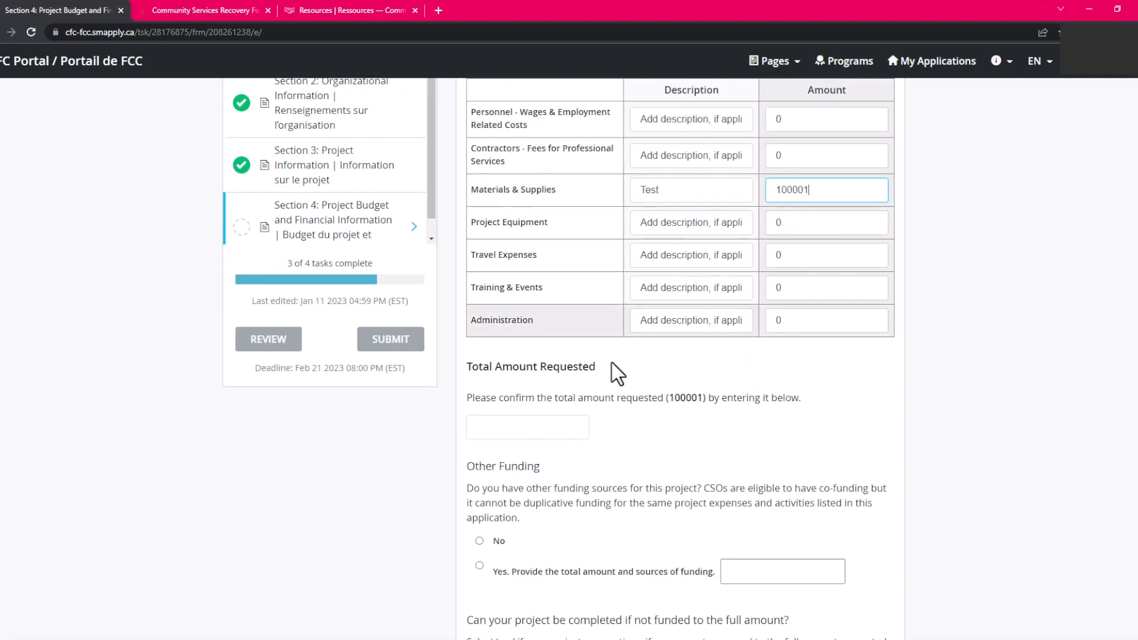
click(551, 423)
text(10)
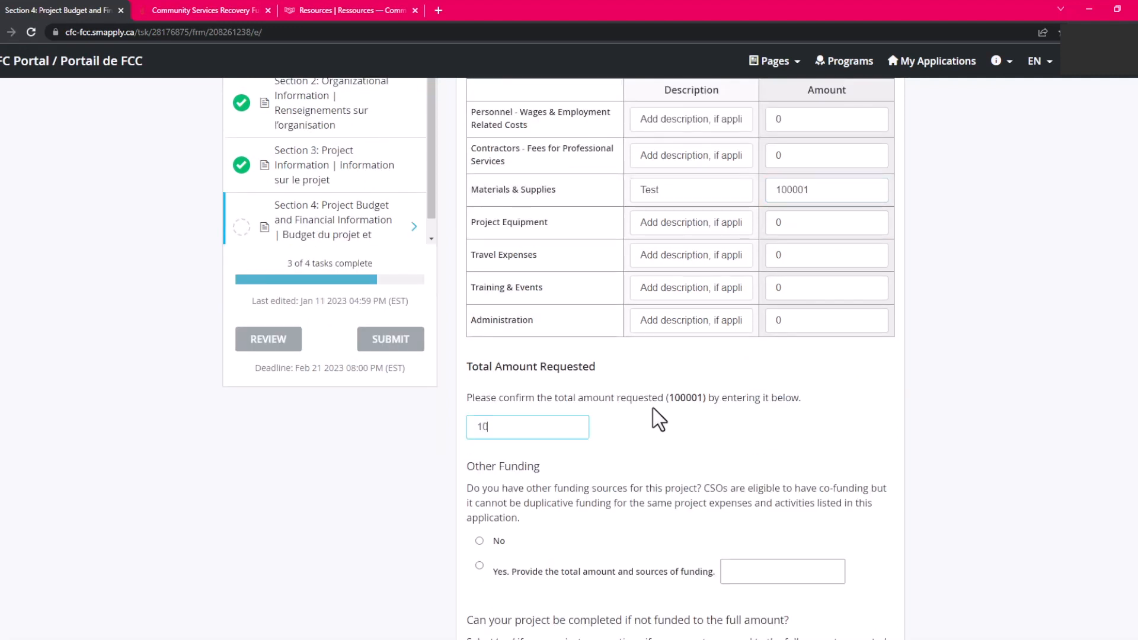
text(0001)
click(646, 501)
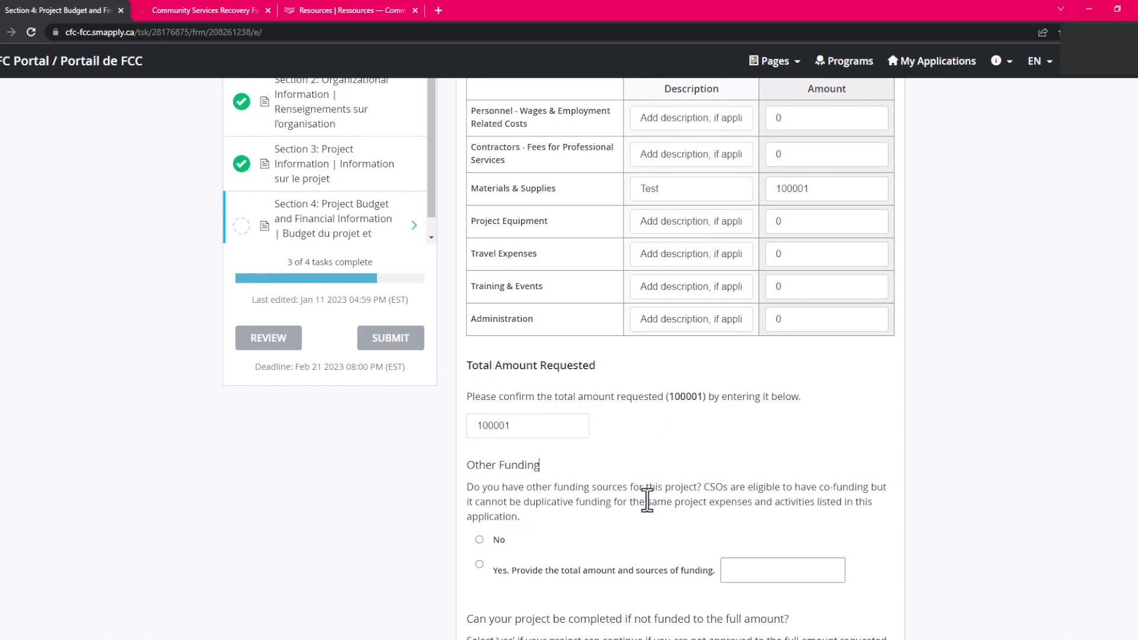
Answer No to other funding sources, completion without full funding, and the Tier 2 $100,001 question.
scroll(646, 499, down, 3)
scroll(647, 501, down, 3)
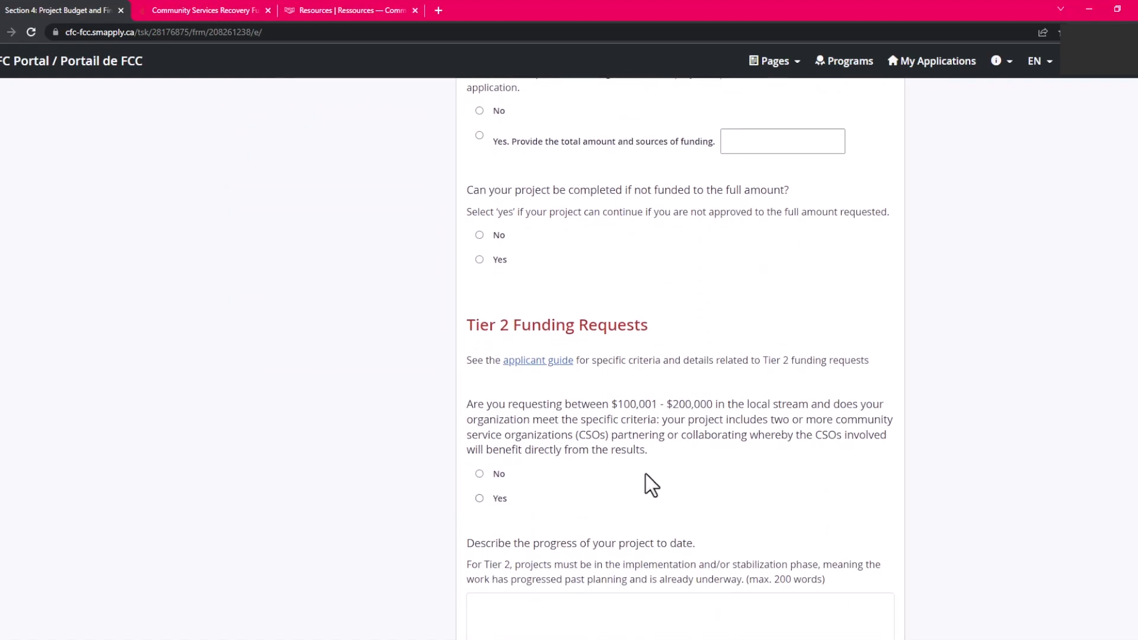
drag(617, 405, 660, 407)
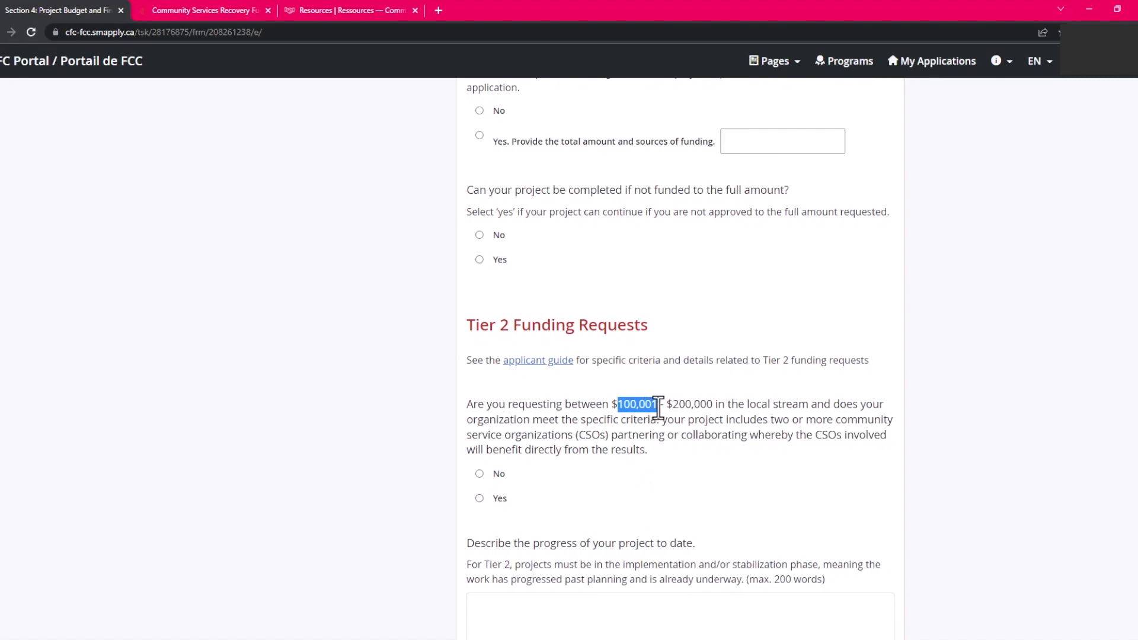
drag(468, 325, 662, 327)
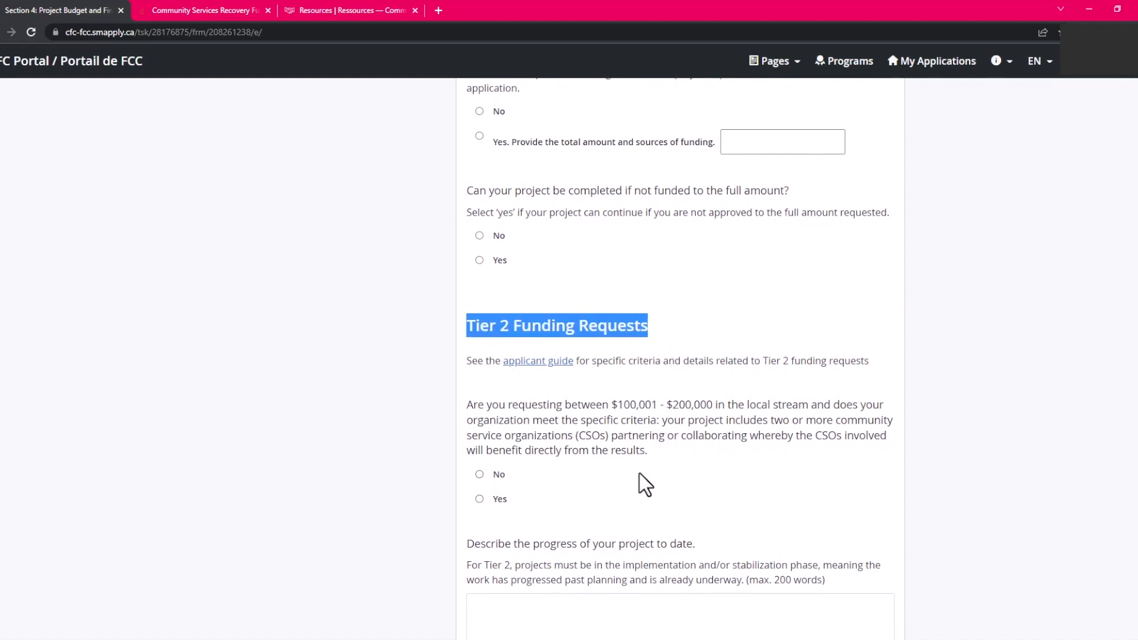
scroll(639, 474, up, 5)
click(479, 403)
click(480, 553)
scroll(583, 507, down, 4)
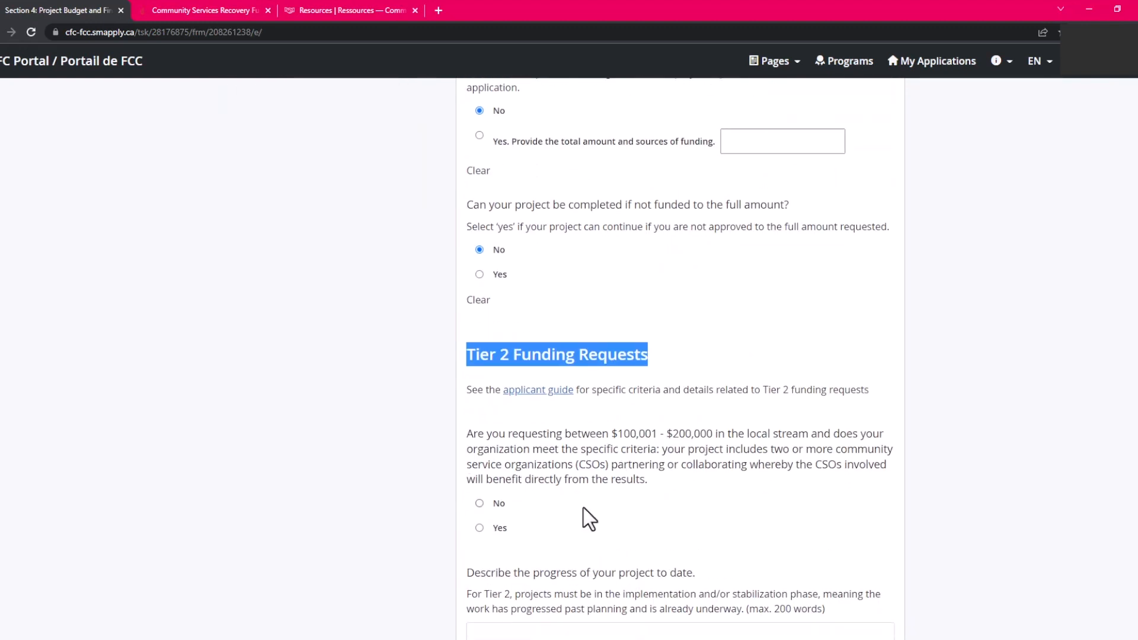
scroll(582, 507, down, 1)
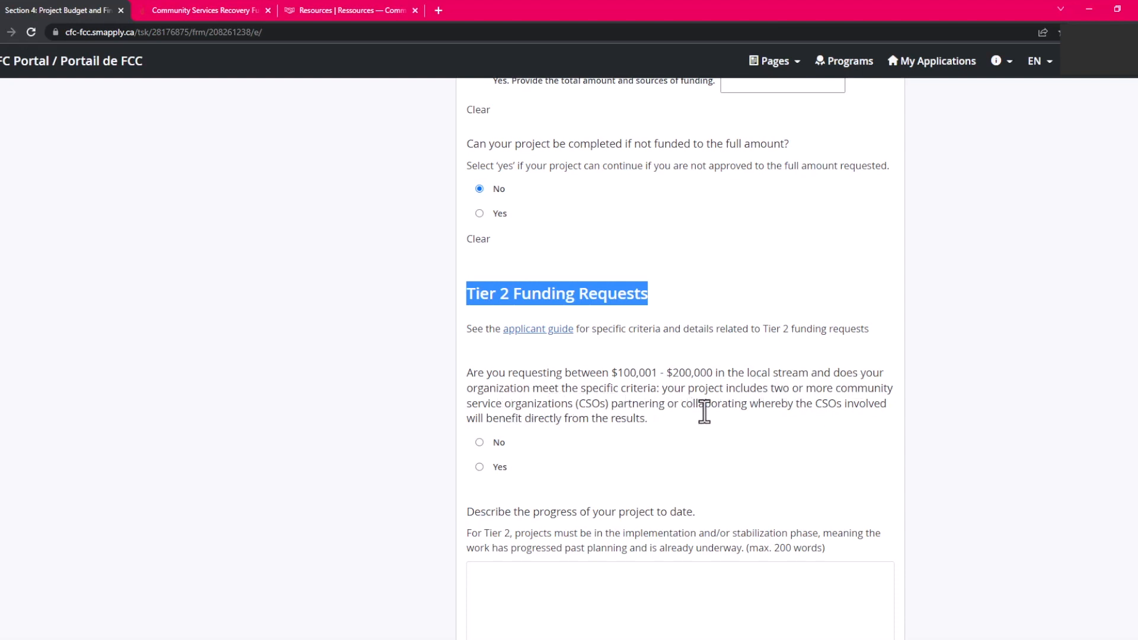
click(480, 442)
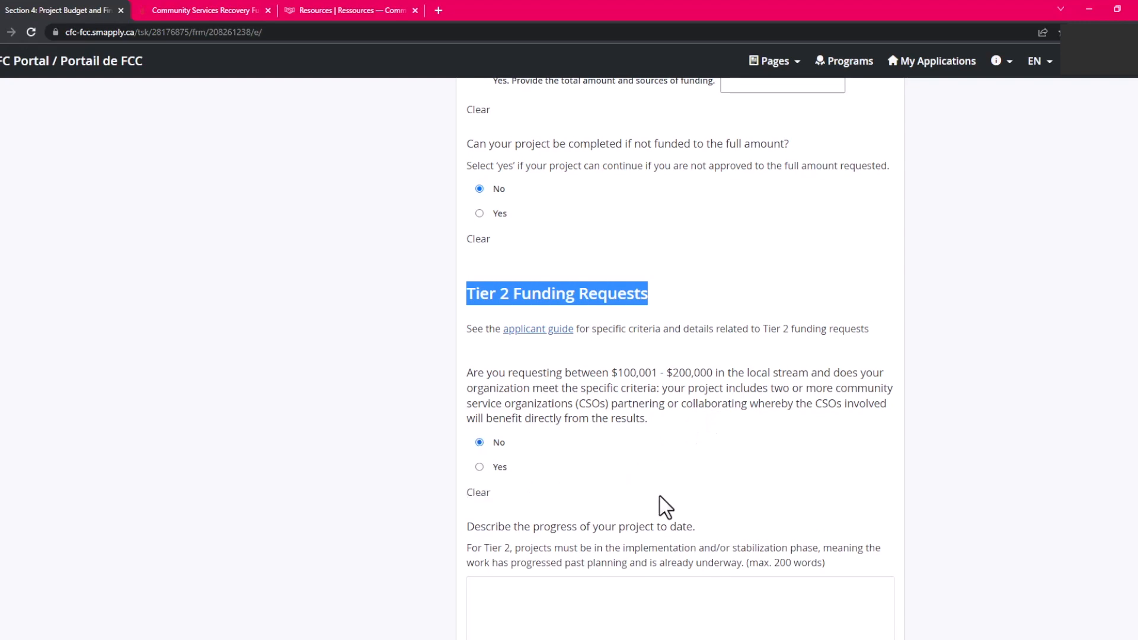
scroll(659, 497, down, 3)
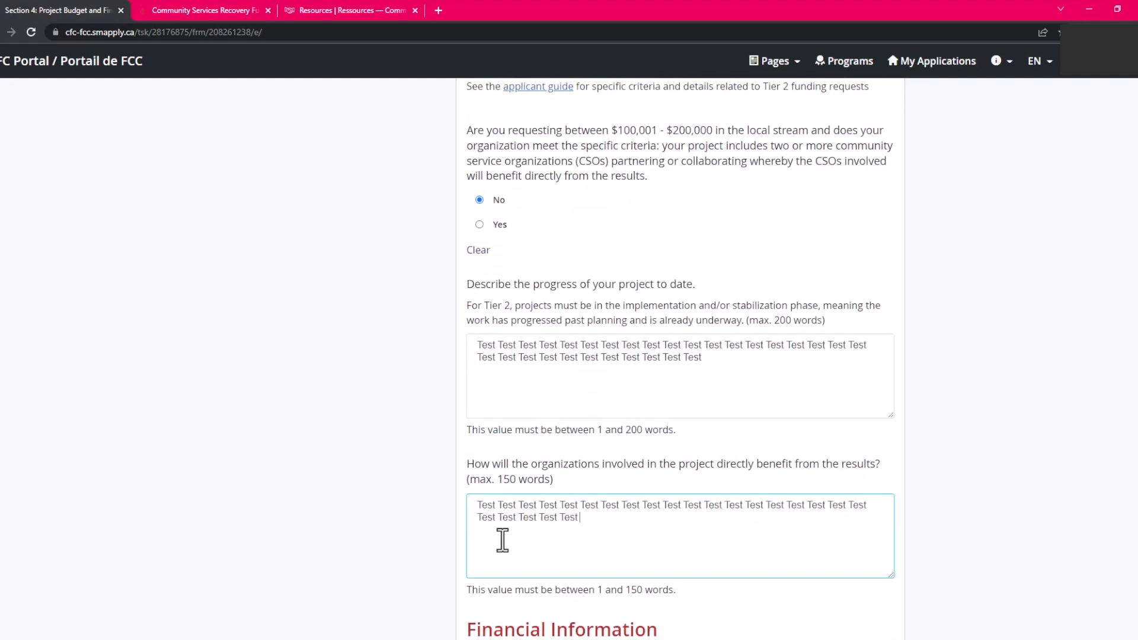
scroll(531, 518, down, 15)
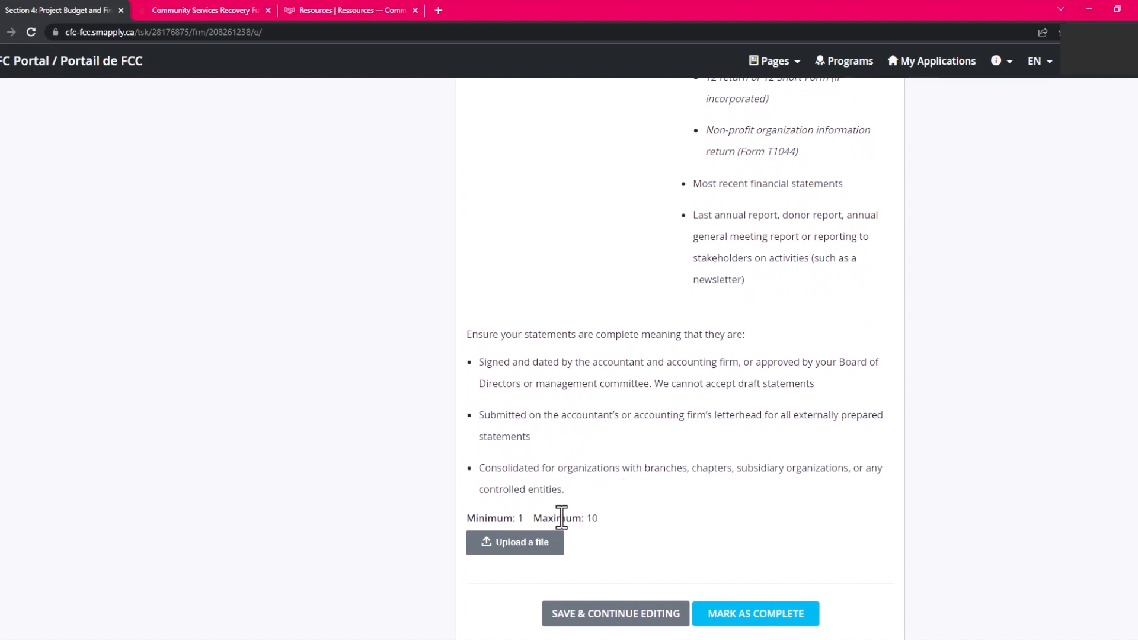
Upload temp.txt from Downloads as the financial statements and mark Section 4 complete.
click(517, 551)
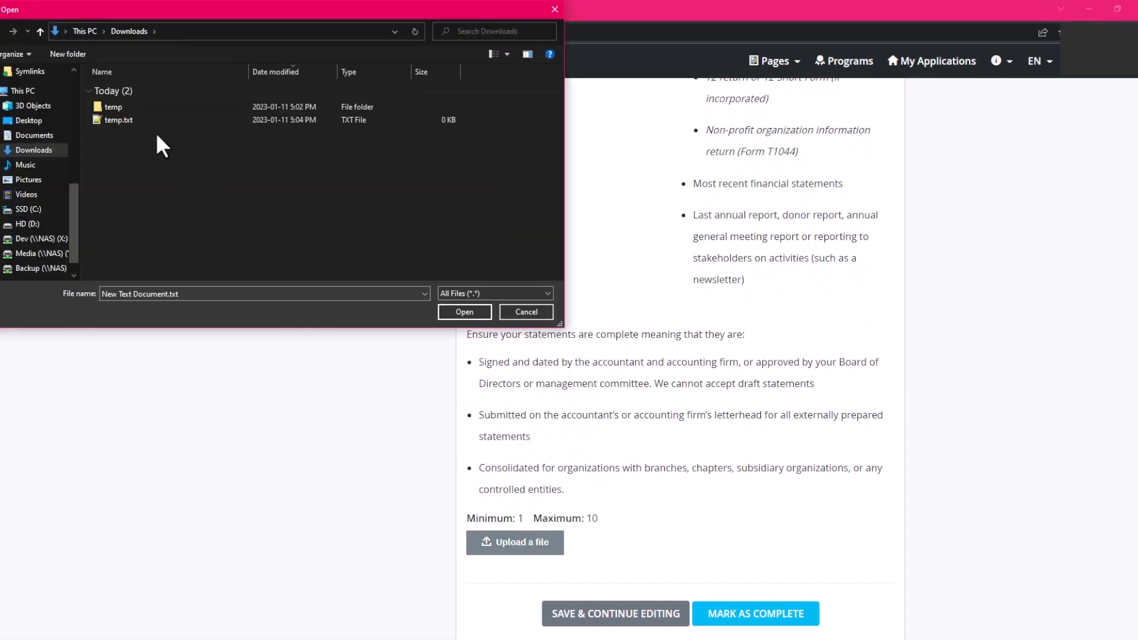
click(112, 120)
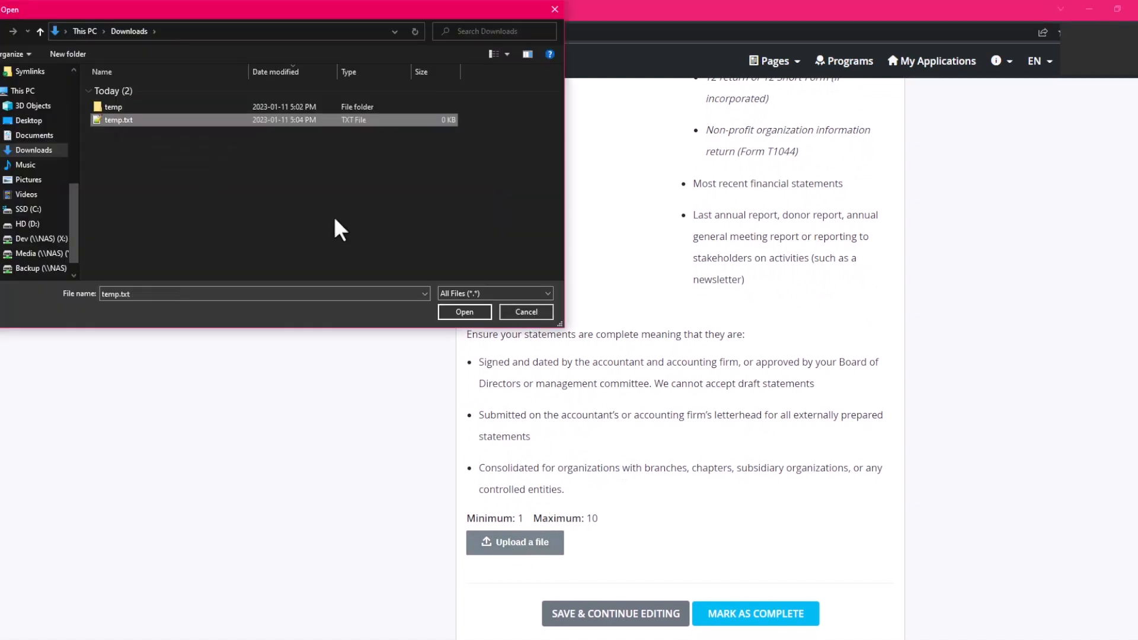
click(464, 312)
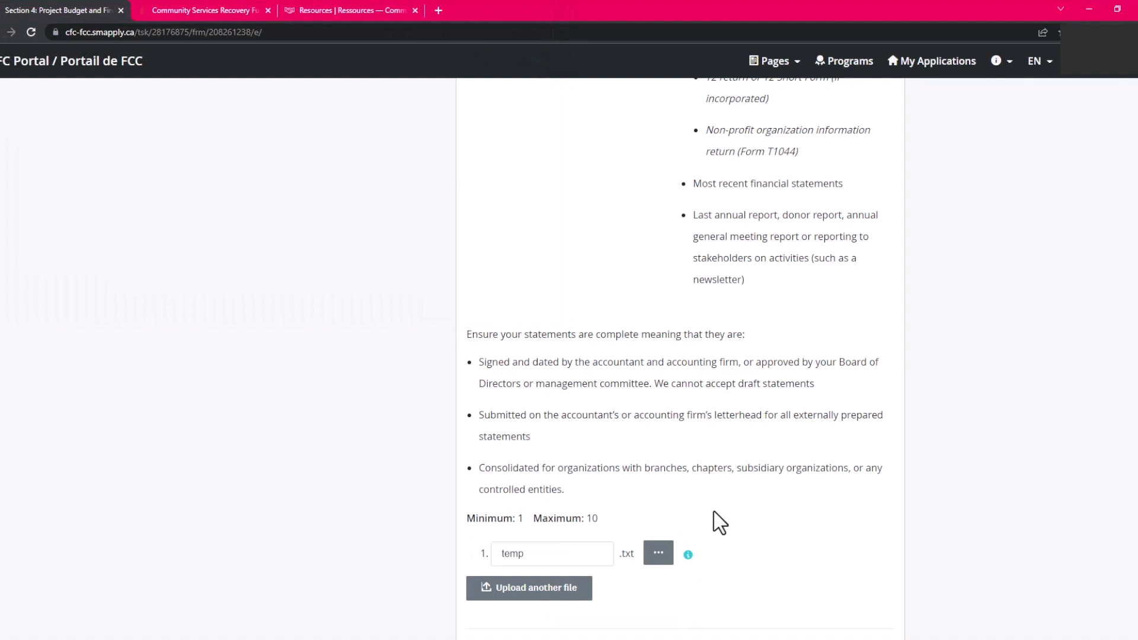
scroll(719, 526, down, 2)
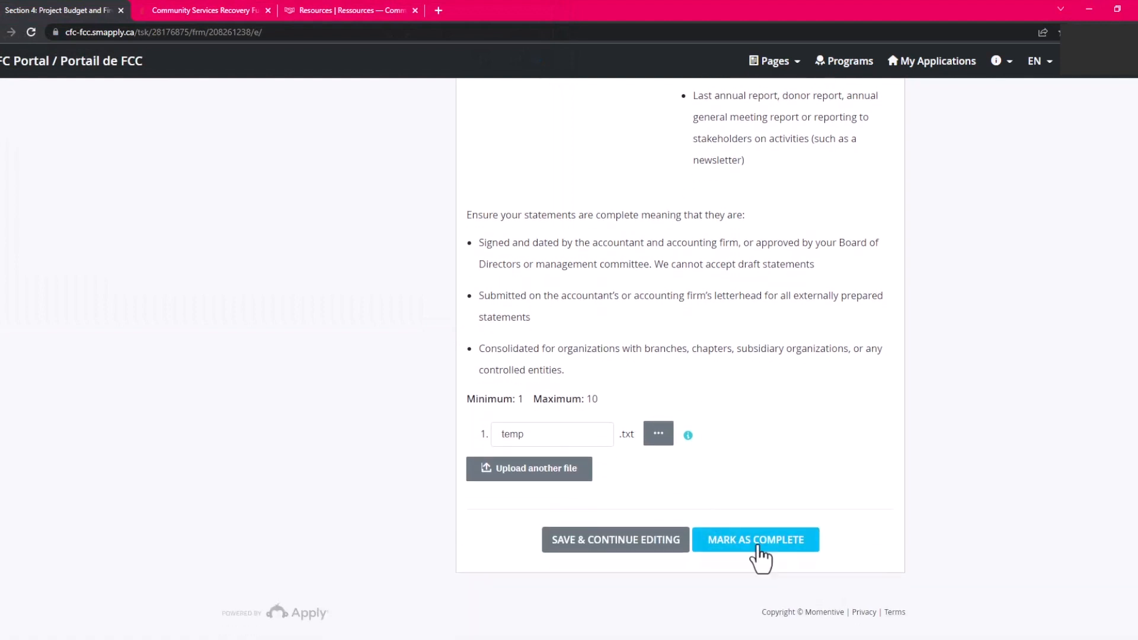
click(759, 547)
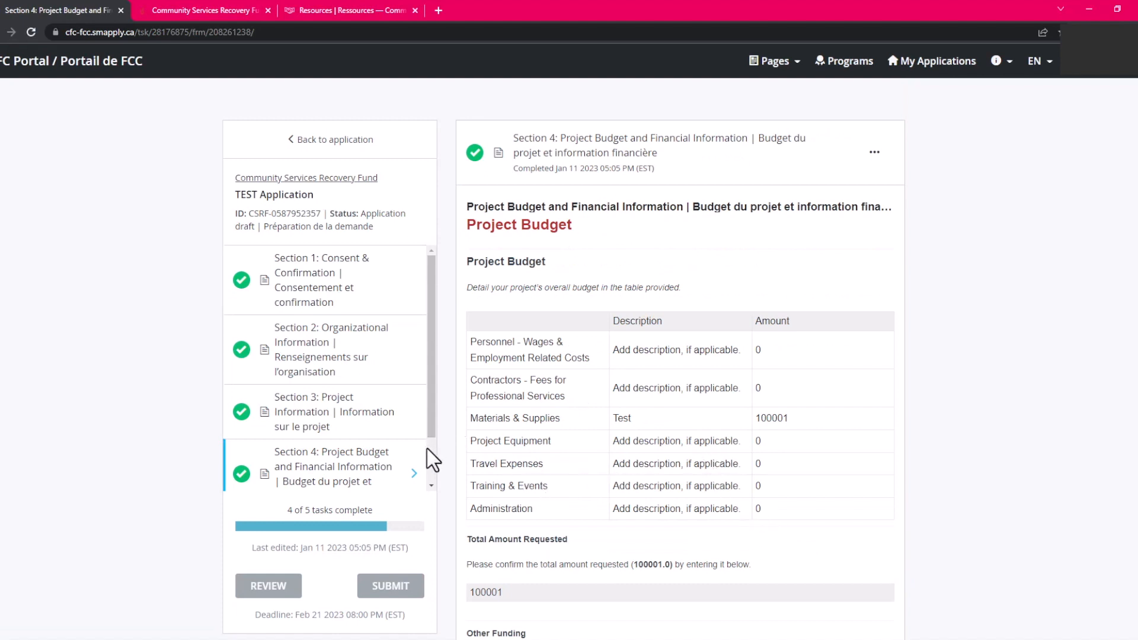
scroll(433, 469, down, 1)
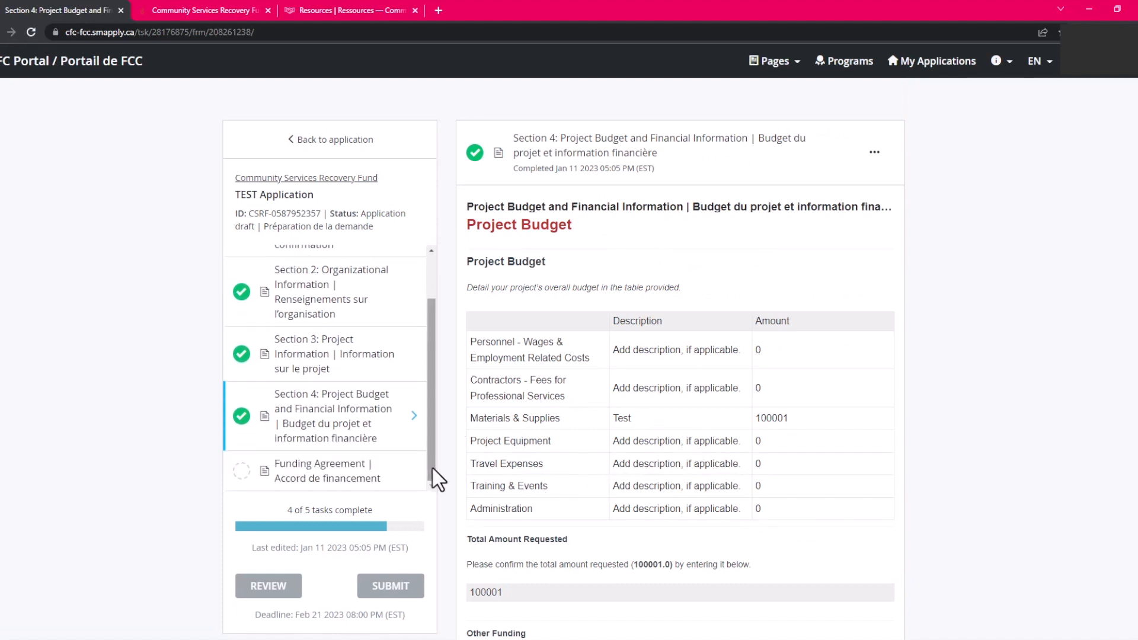
Open the Funding Agreement, draw a signature on the signature line, and mark it complete.
click(337, 476)
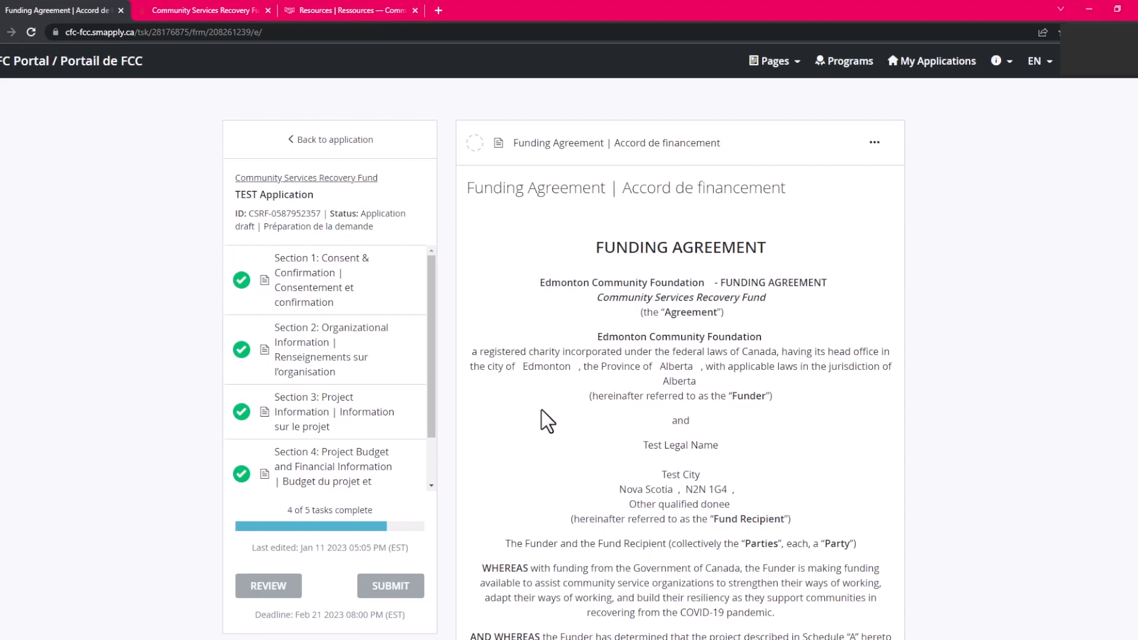
scroll(541, 410, down, 20)
scroll(531, 441, down, 20)
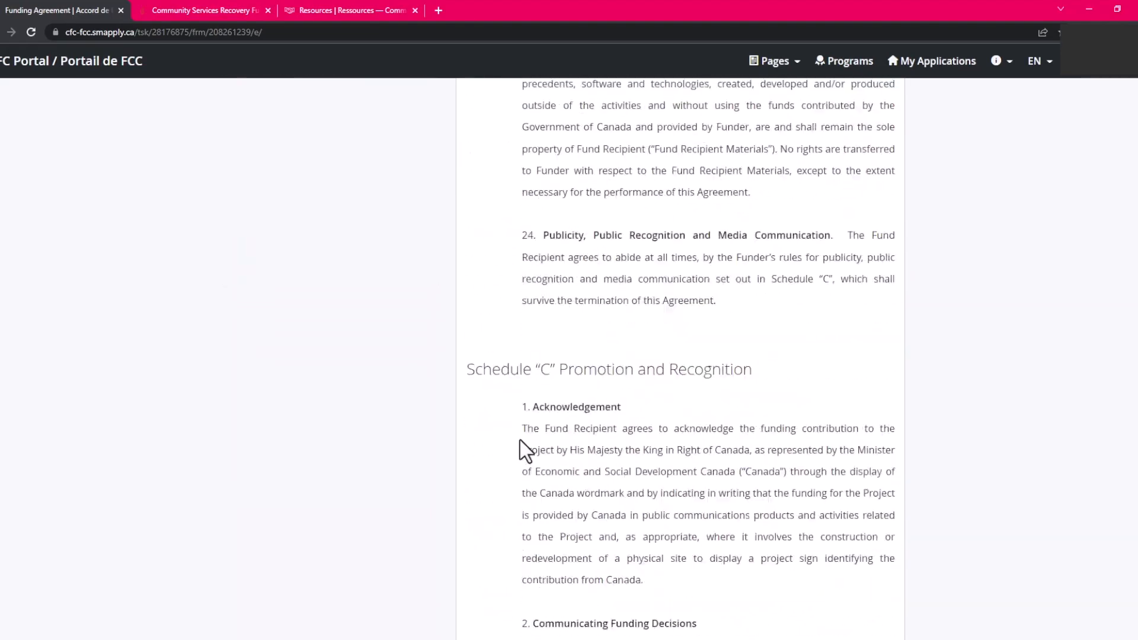
scroll(521, 442, down, 6)
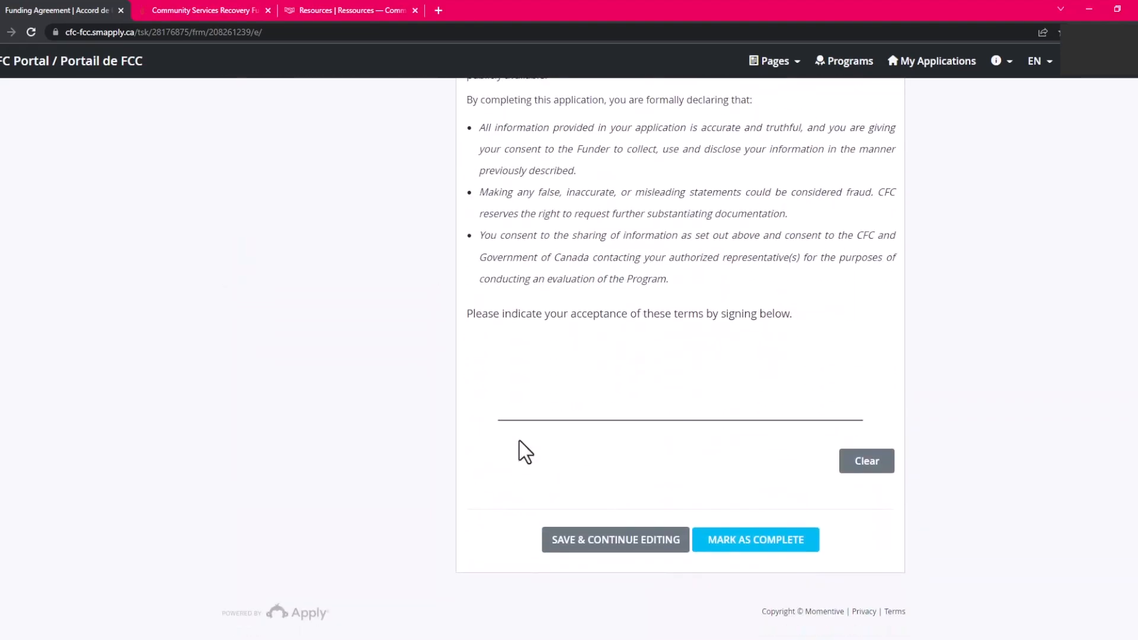
mouse_move(586, 417)
mouse_down()
mouse_move(565, 365)
mouse_move(607, 409)
mouse_move(604, 425)
mouse_up()
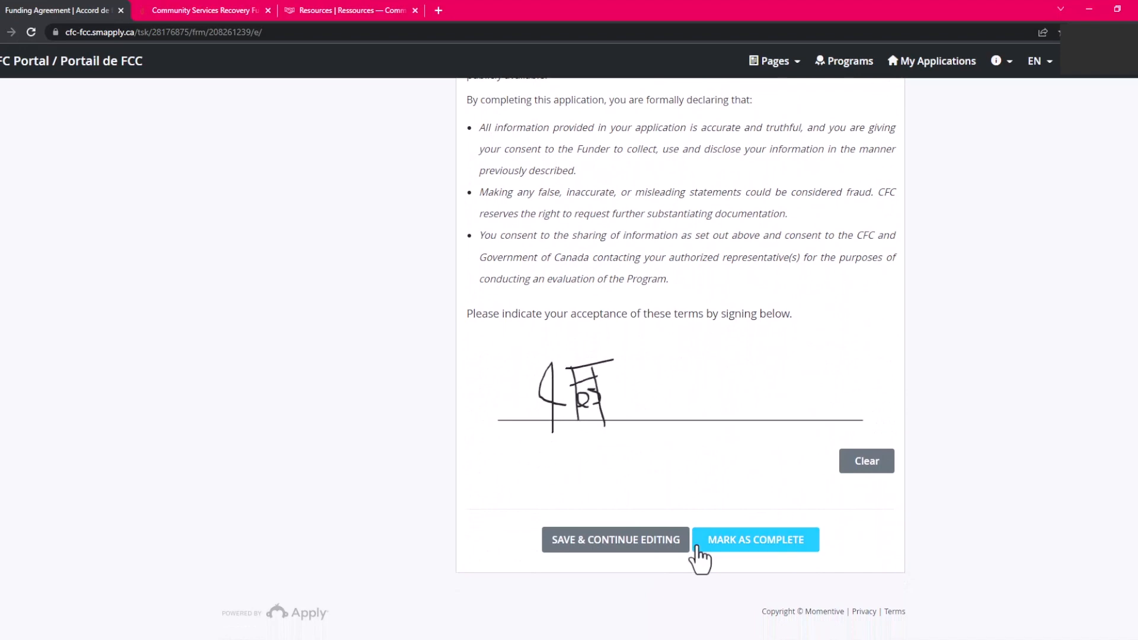
click(739, 541)
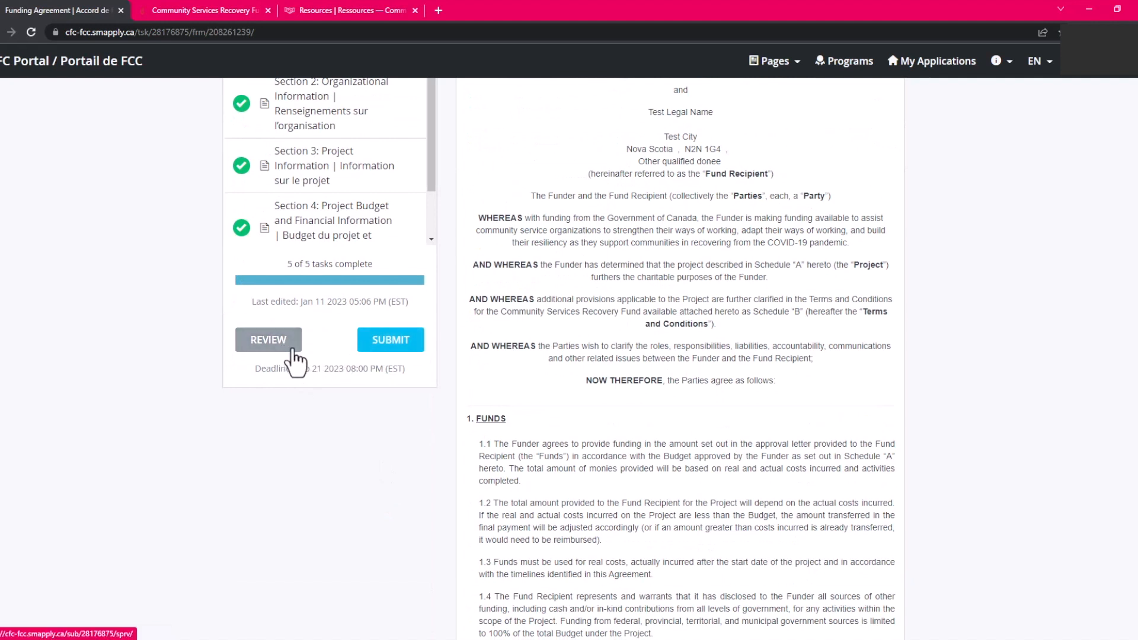
Submit the TEST Application and confirm in the Submit application dialog.
click(380, 353)
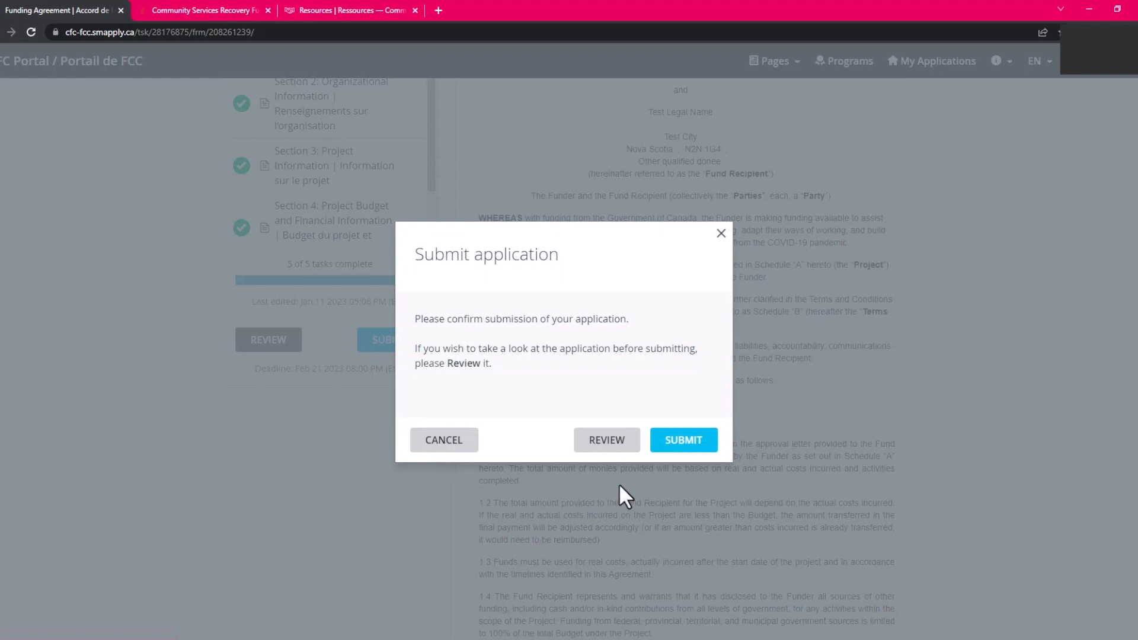
click(673, 441)
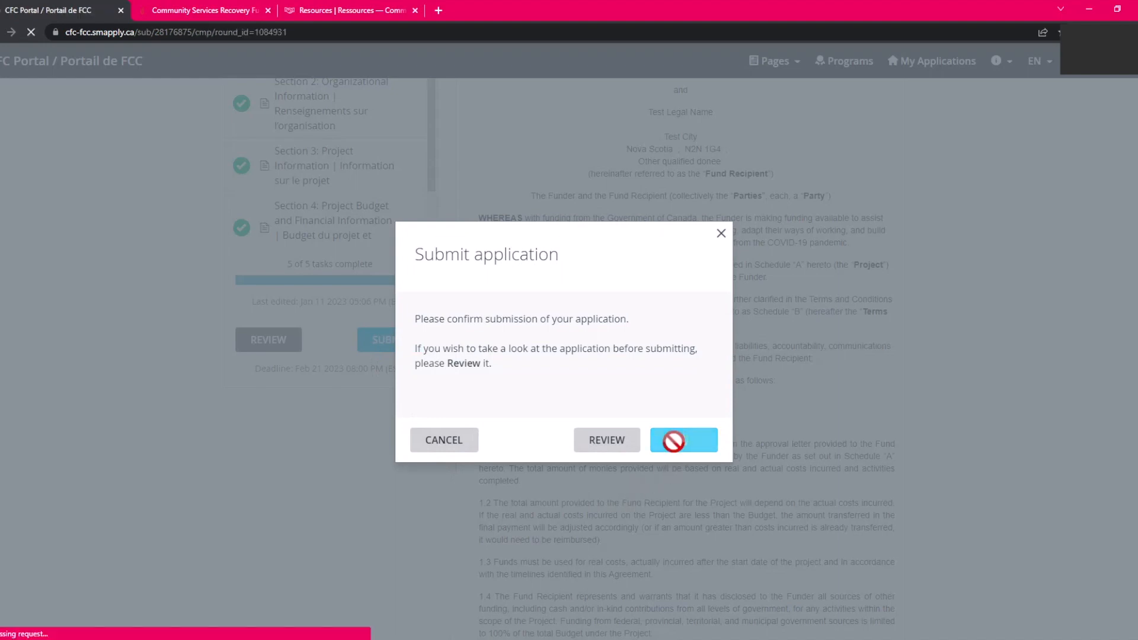